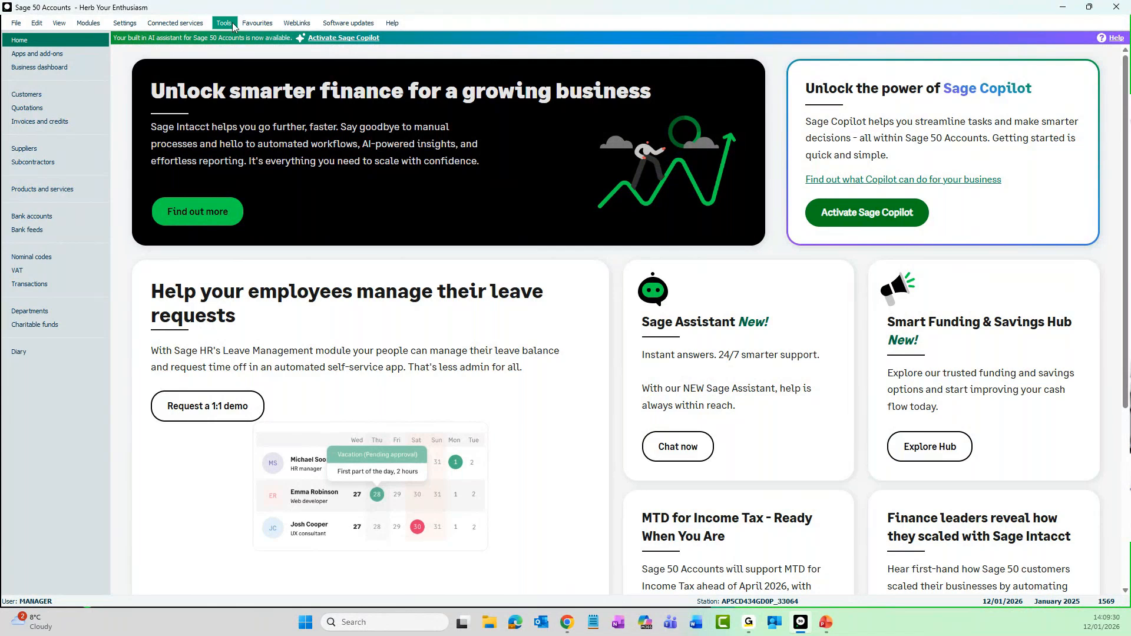
# Open the archive location settings of the Year End process for the 2025 financial year
pyautogui.click(233, 27)
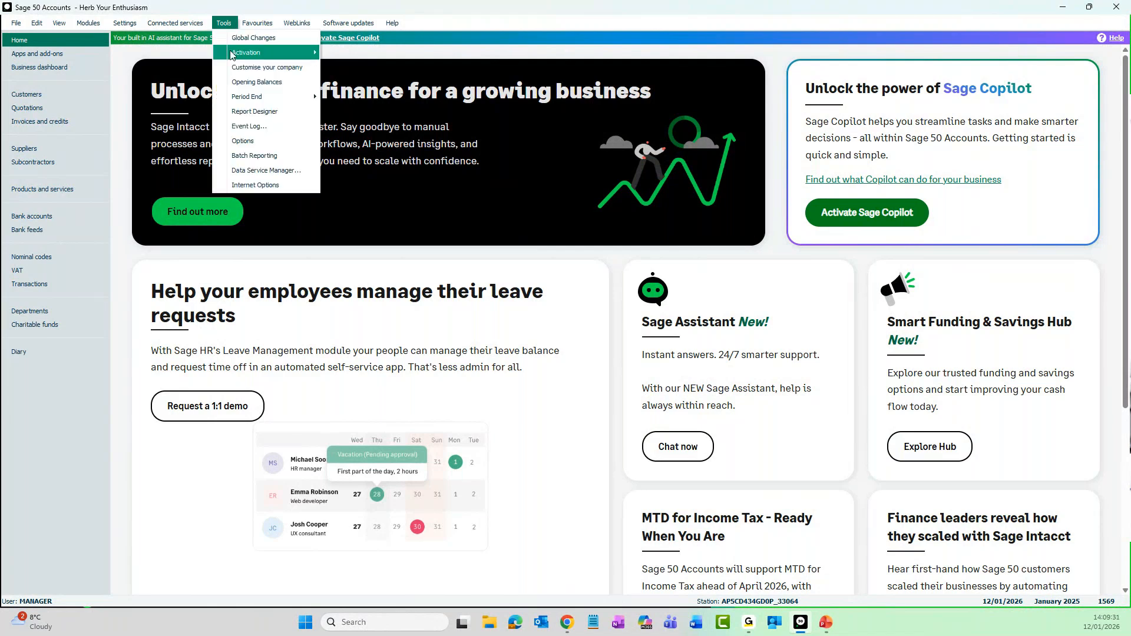
pyautogui.moveTo(254, 99)
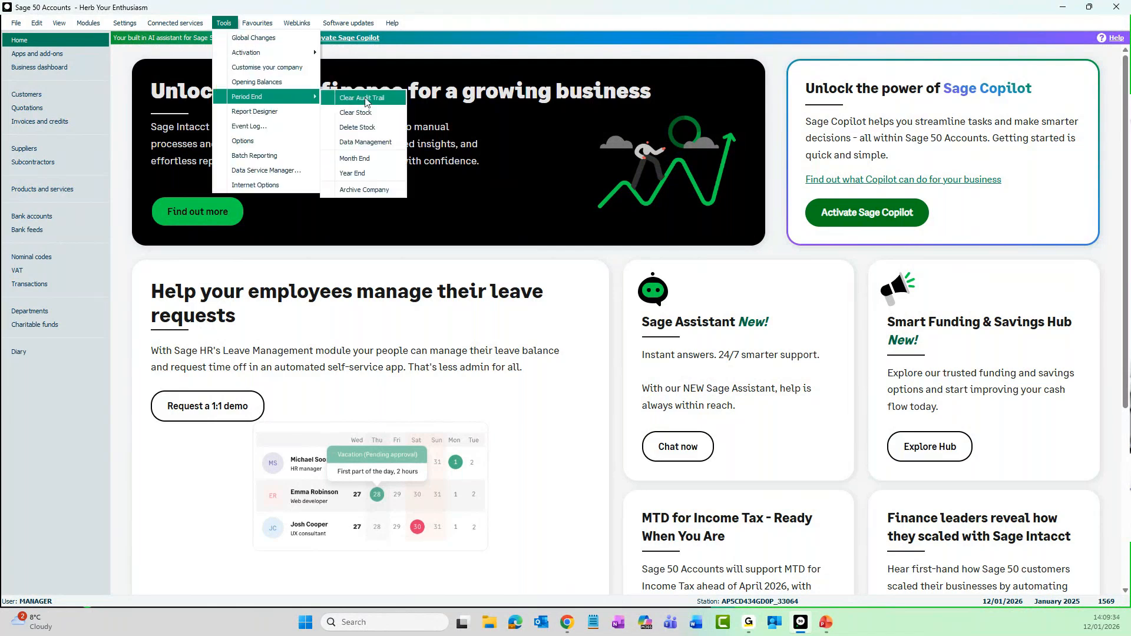
pyautogui.click(374, 175)
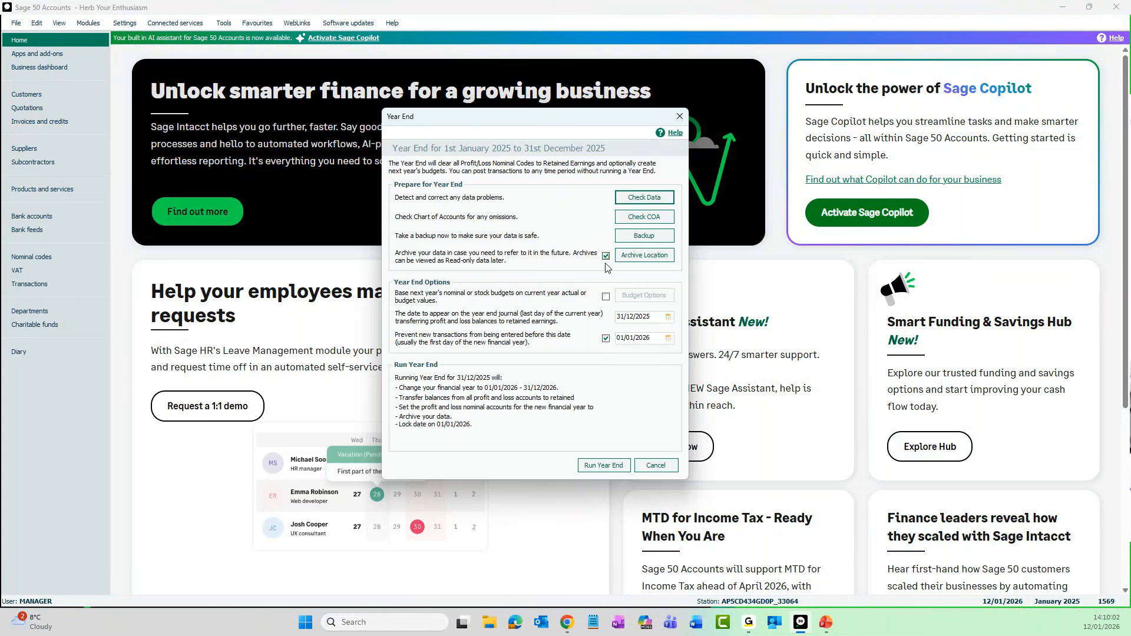
pyautogui.click(655, 258)
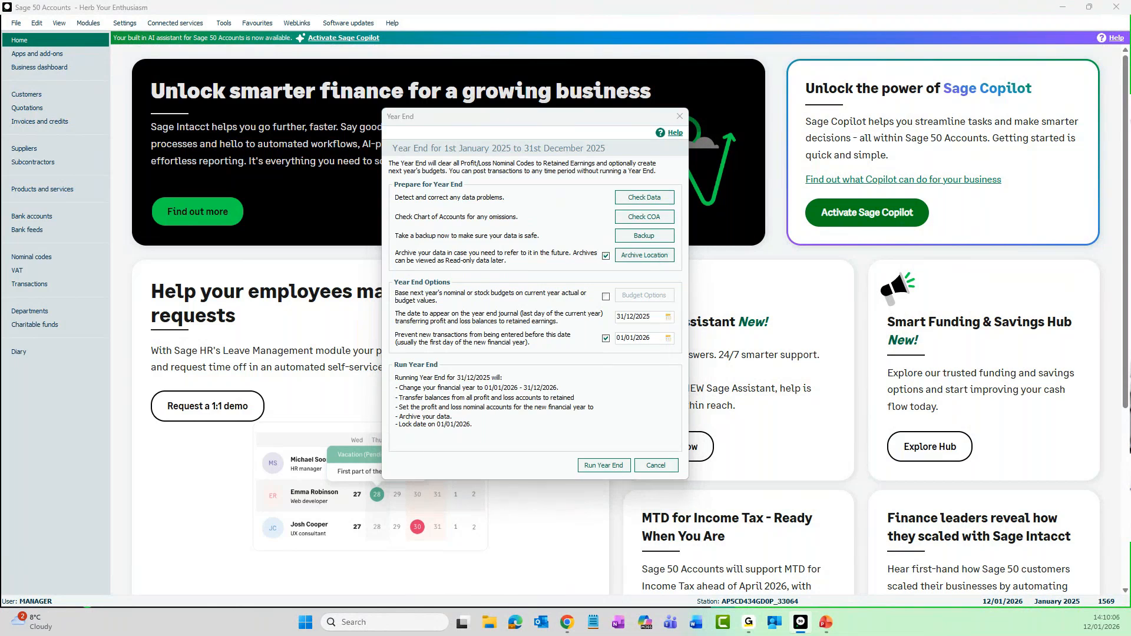
pyautogui.moveTo(81, 282); pyautogui.dragTo(526, 221)
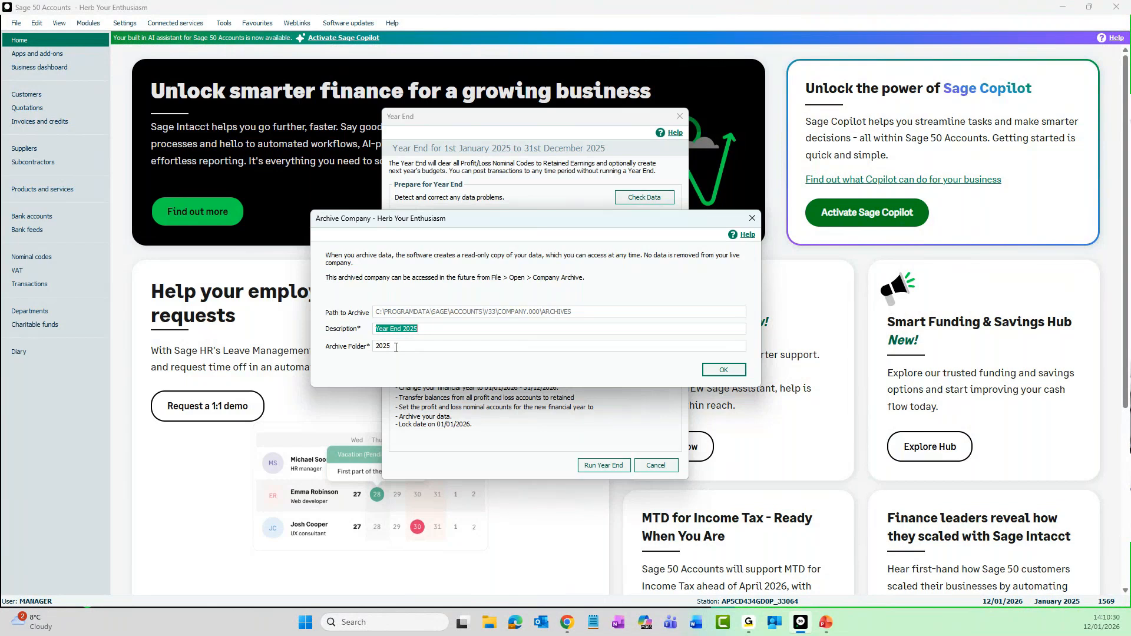
# Set the year-end archive description to "mid year", then cancel the Year End process without running it
pyautogui.click(432, 329)
pyautogui.doubleClick(432, 329)
pyautogui.write('mid year')
pyautogui.click(724, 371)
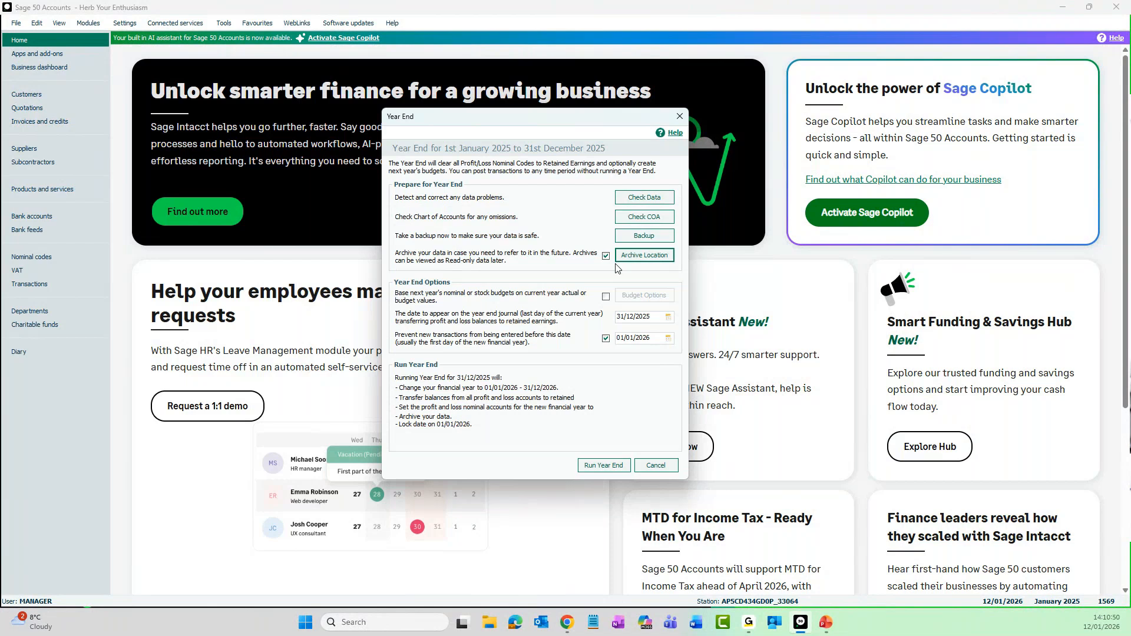
pyautogui.click(658, 466)
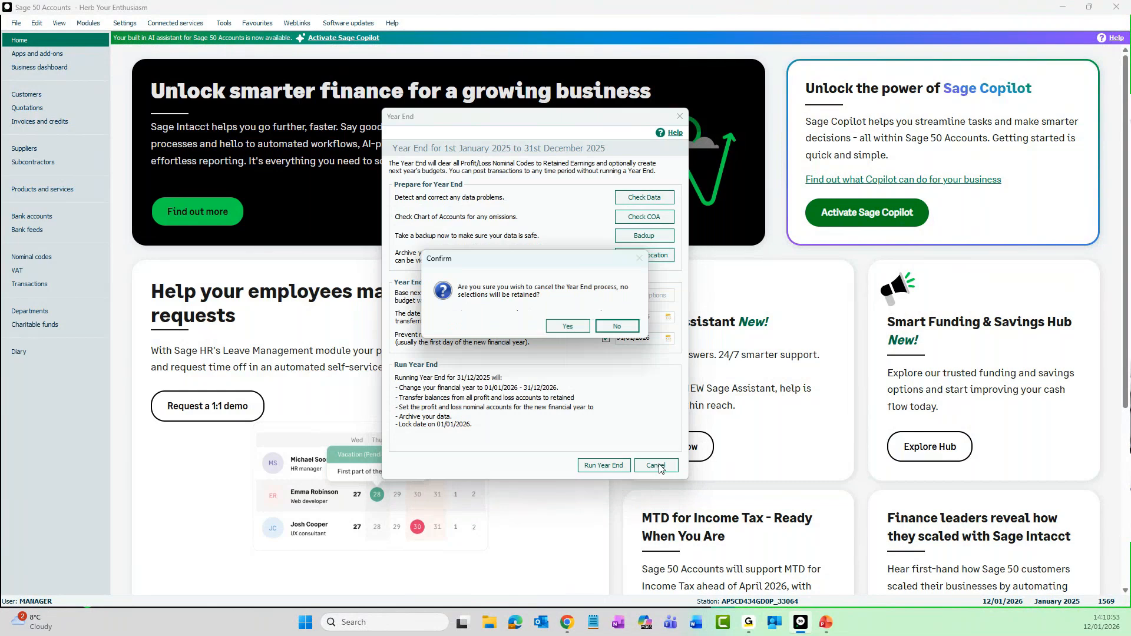
pyautogui.click(563, 326)
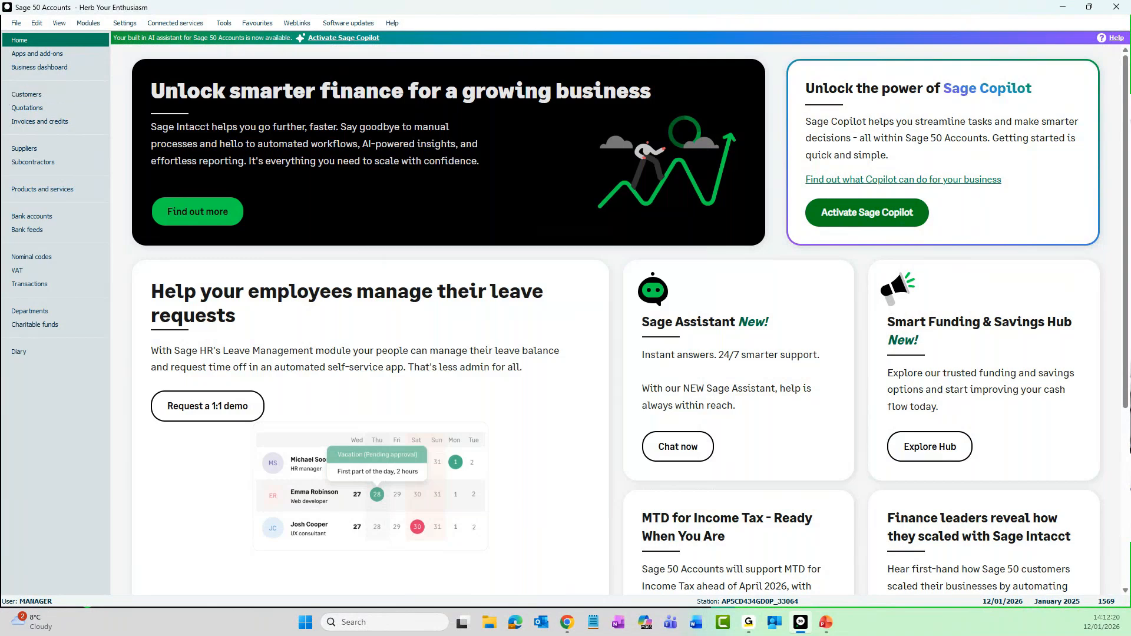
# Open the Mid Year 2025 archive from the list of company archives
pyautogui.click(17, 23)
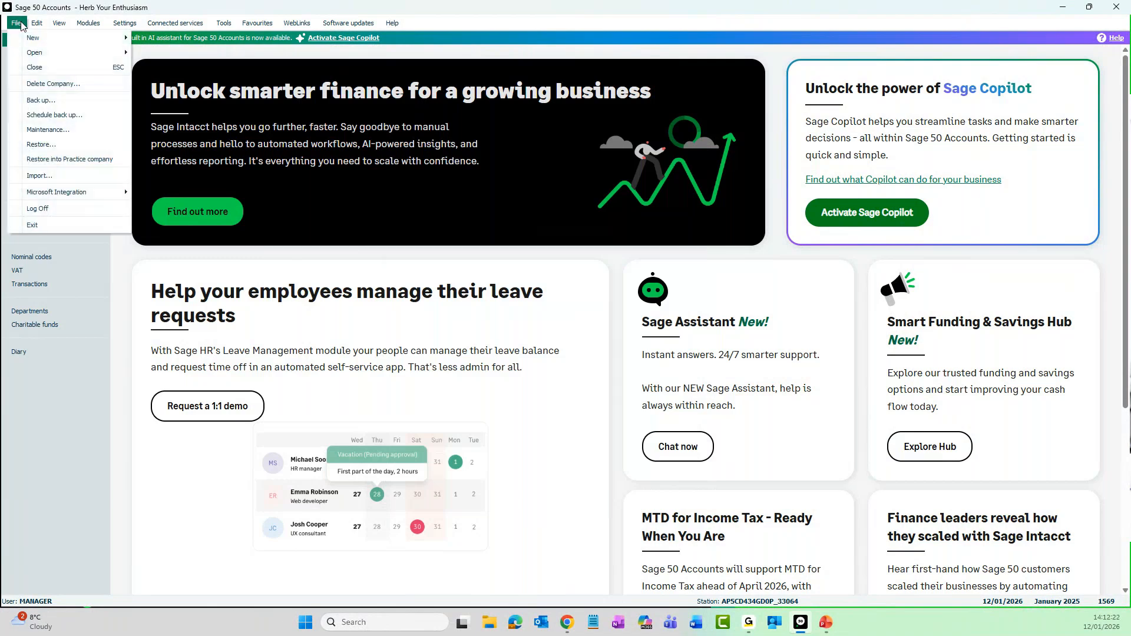
pyautogui.moveTo(47, 59)
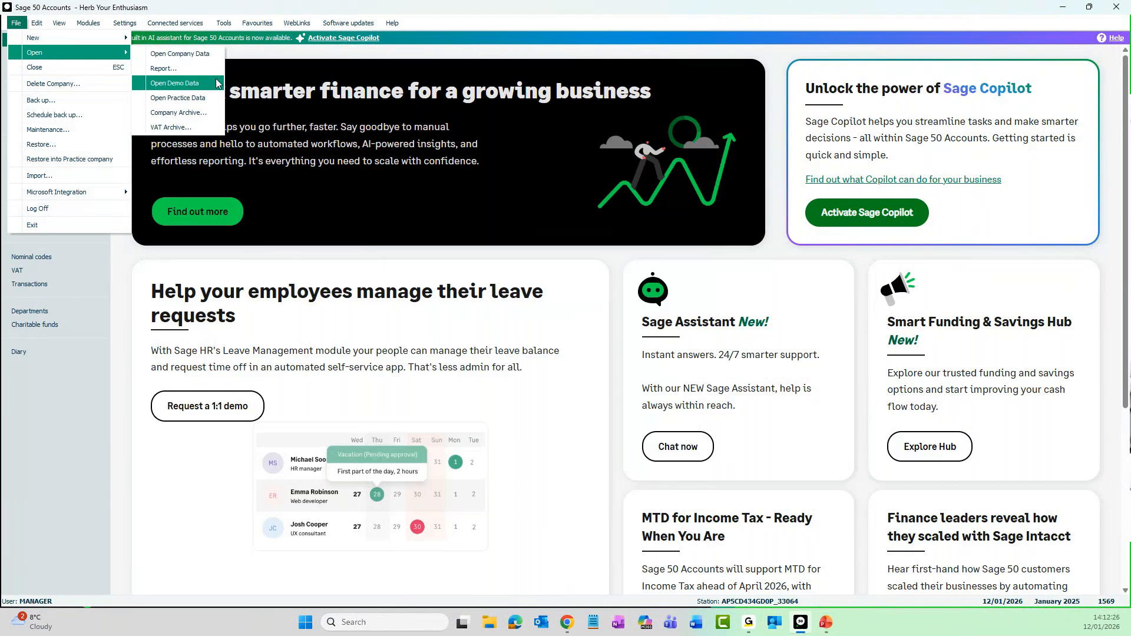
pyautogui.click(205, 113)
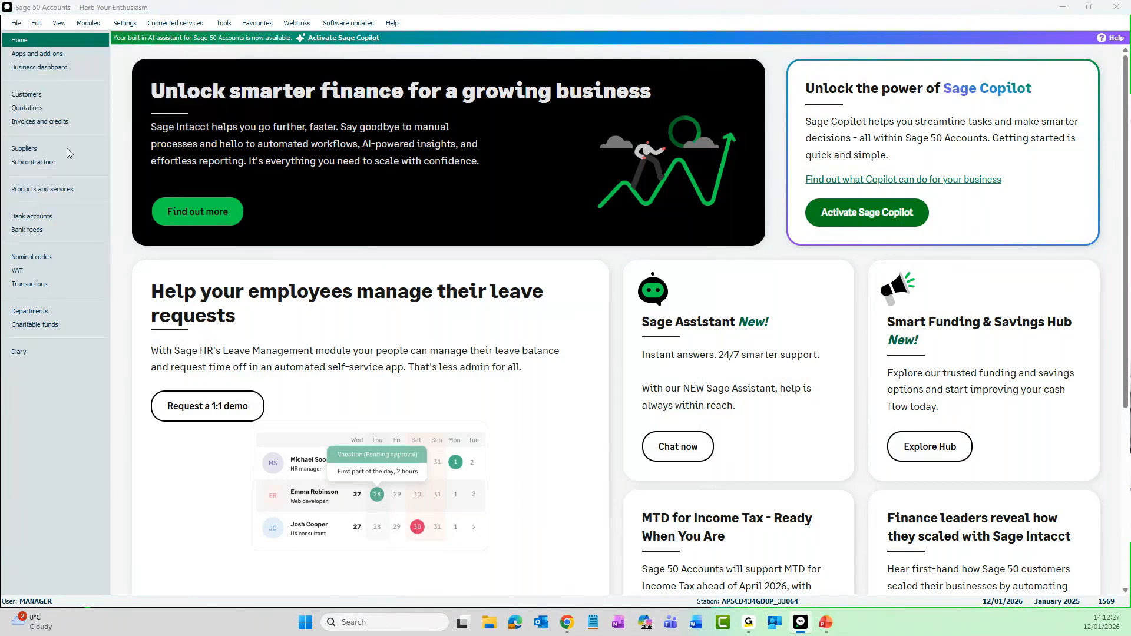
pyautogui.moveTo(2, 236); pyautogui.dragTo(578, 202)
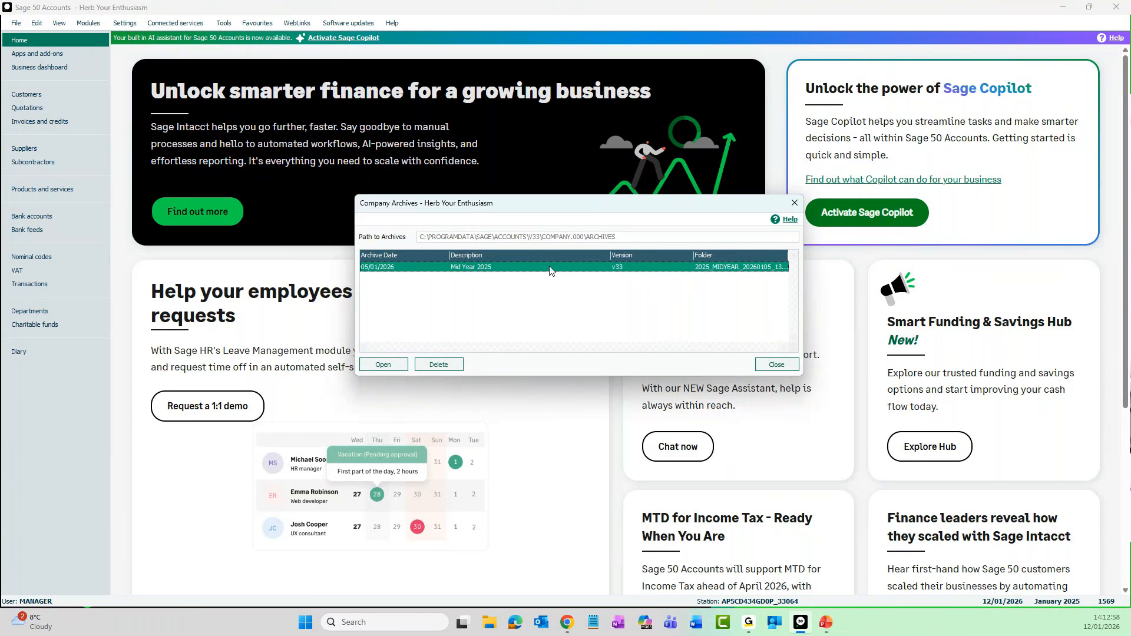
pyautogui.click(385, 368)
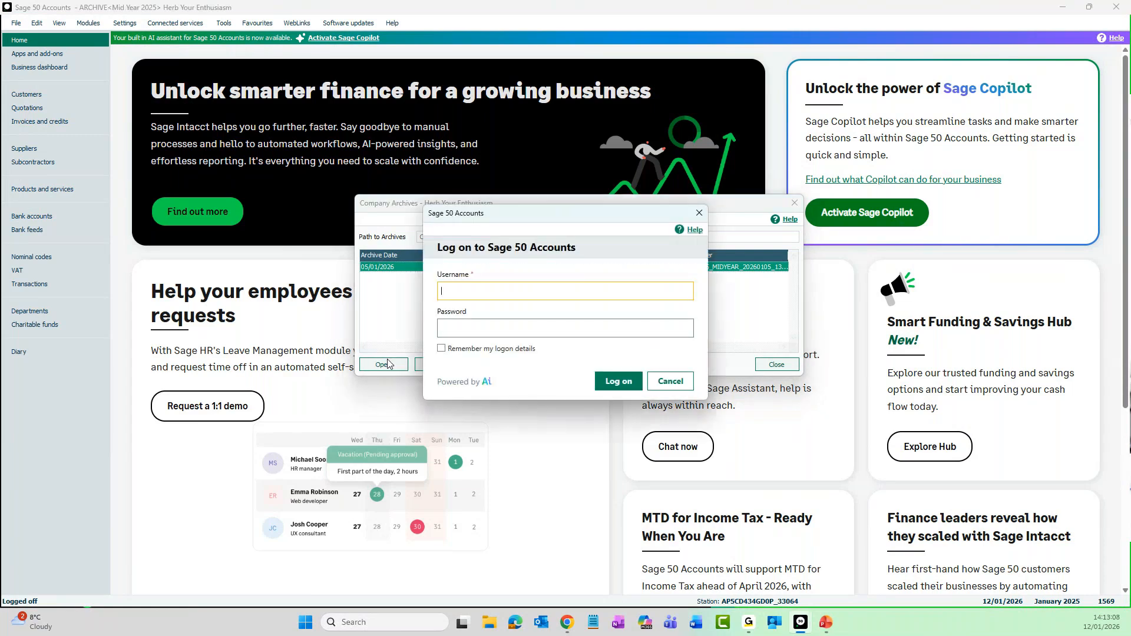
# Log on to the archived company with the username manager and the account password
pyautogui.write('manager')
pyautogui.press('Tab')
pyautogui.write('•')
pyautogui.press('Return')
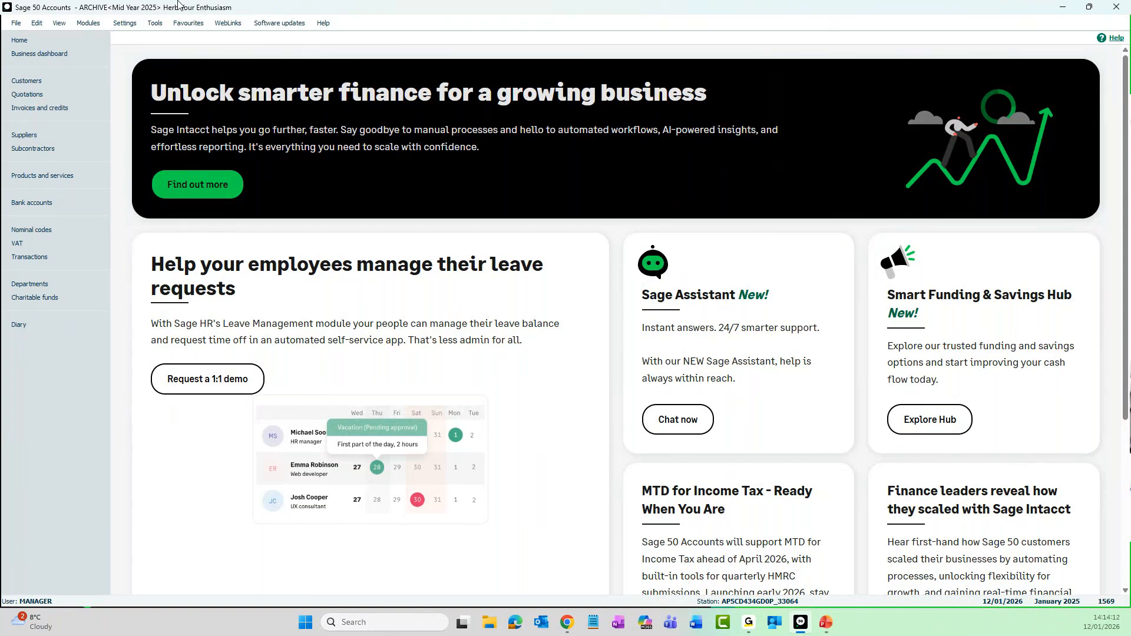
# Try to enter a bank payment from the bank accounts of the archived company
pyautogui.click(45, 204)
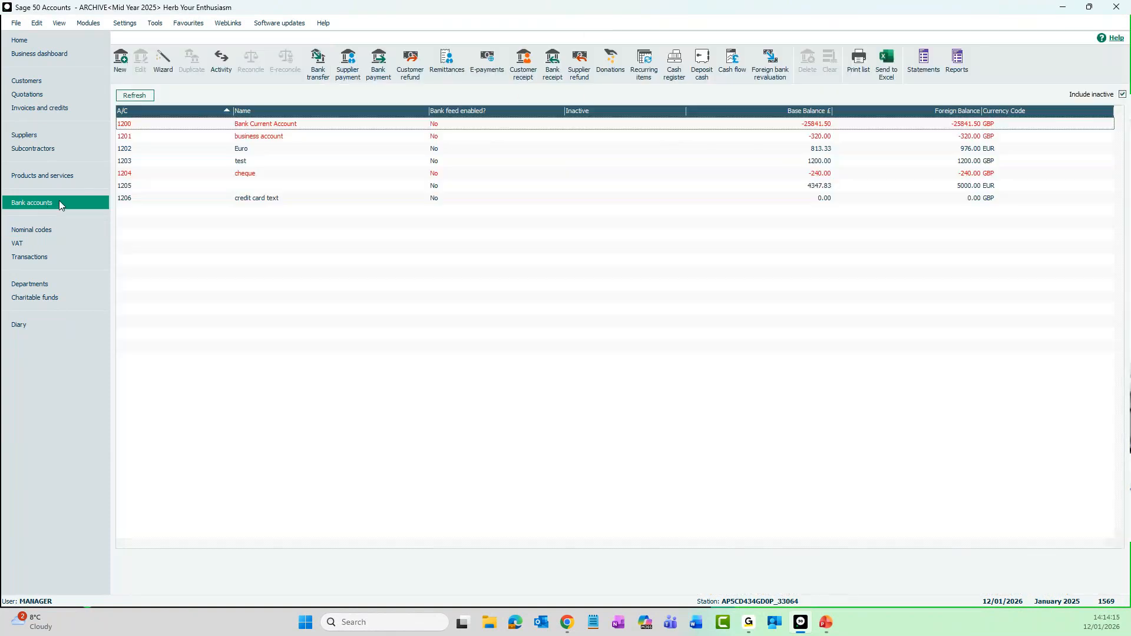
pyautogui.click(383, 77)
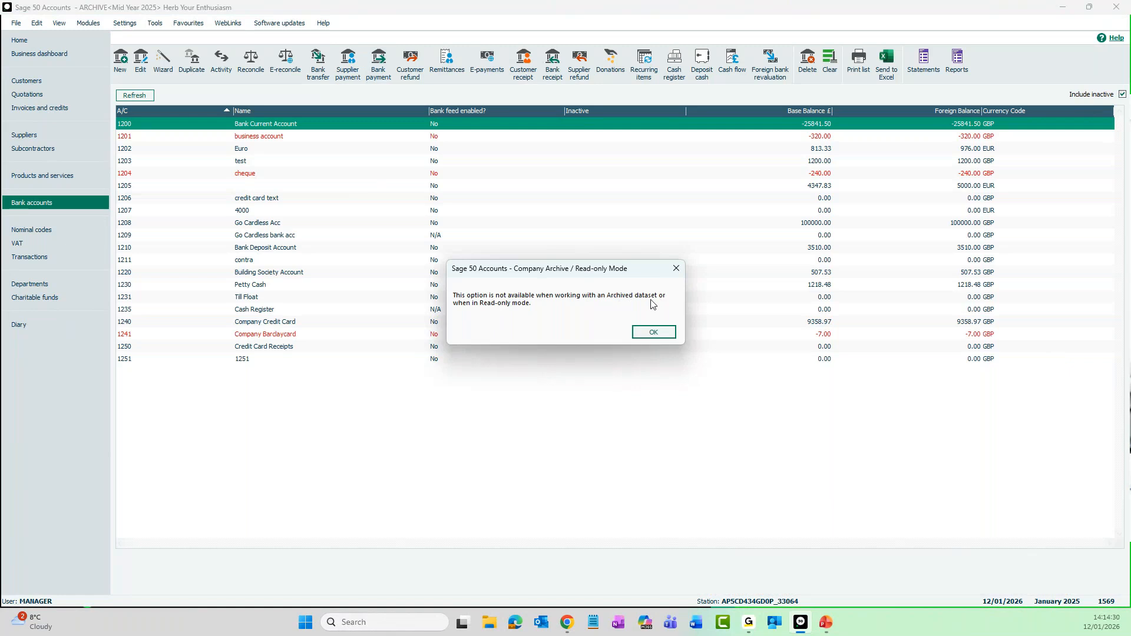
pyautogui.click(652, 334)
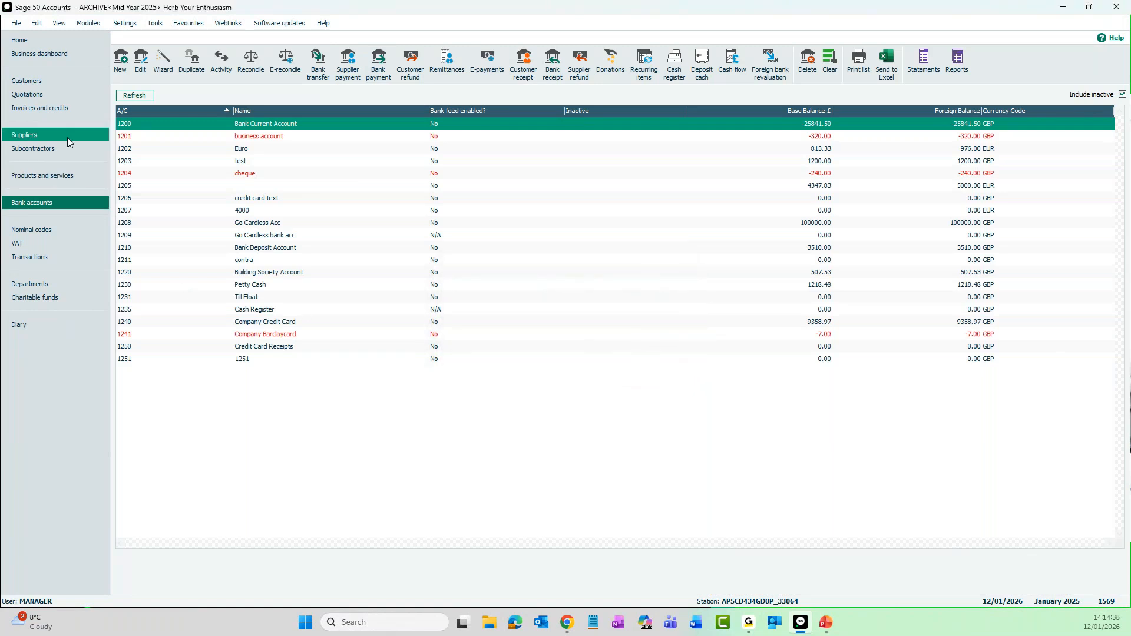
# Shorten the company name of customer A1 Design Services to A1, save the record and close it
pyautogui.click(58, 80)
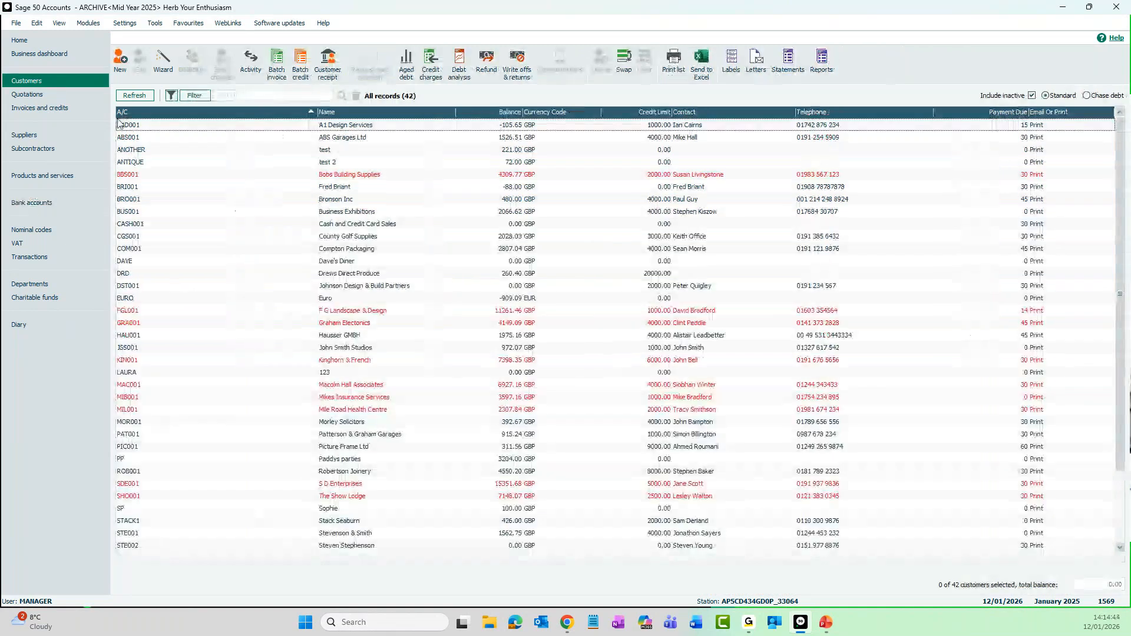
pyautogui.click(369, 127)
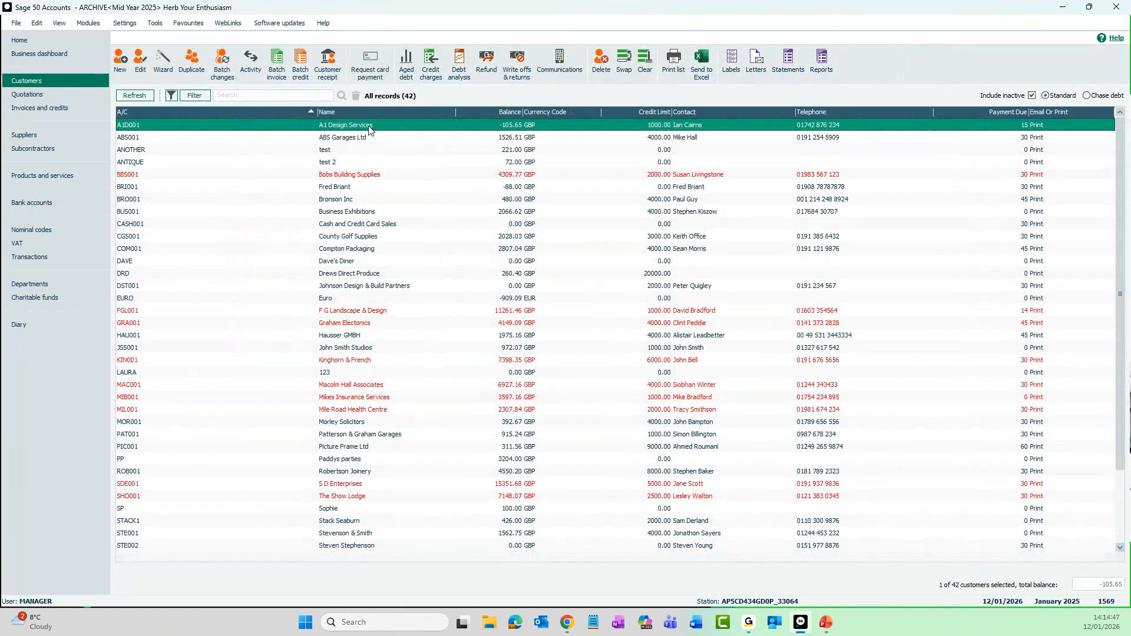
pyautogui.click(142, 66)
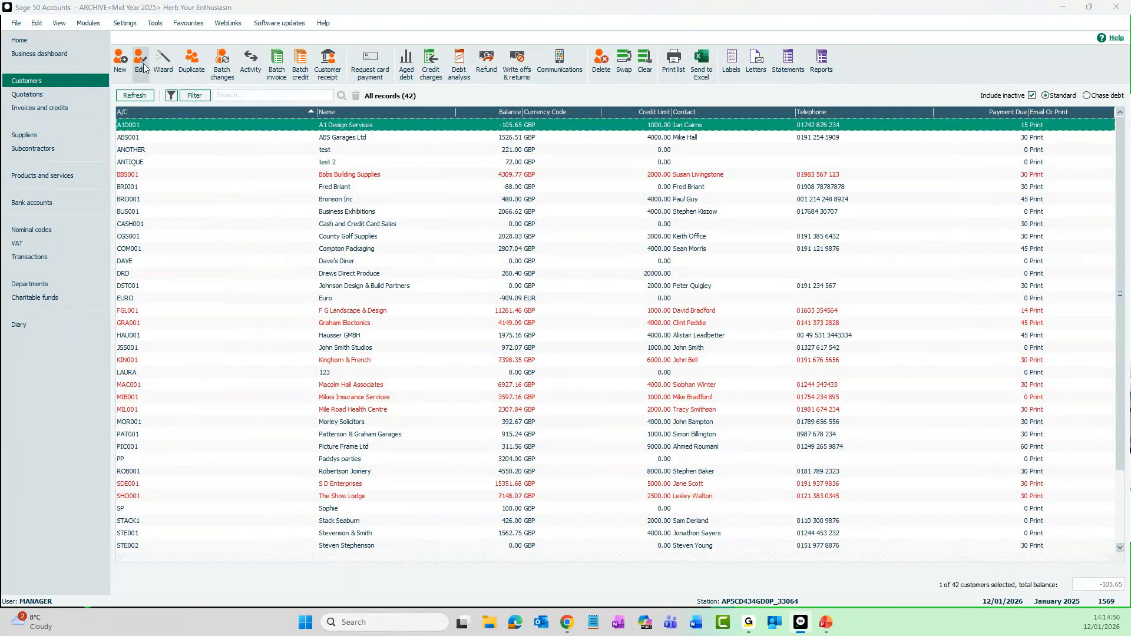
pyautogui.click(412, 177)
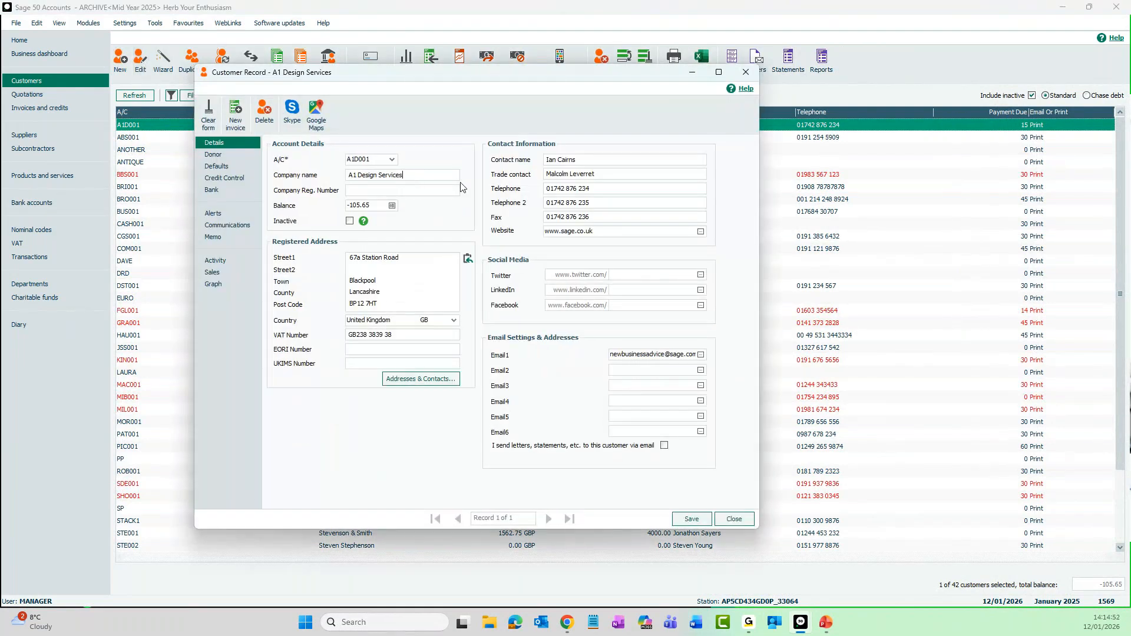
pyautogui.press('BackSpace')
pyautogui.press('BackSpace')
pyautogui.press('BackSpace')
pyautogui.press('BackSpace')
pyautogui.press('BackSpace')
pyautogui.press('BackSpace')
pyautogui.press('BackSpace')
pyautogui.press('BackSpace')
pyautogui.press('BackSpace')
pyautogui.press('BackSpace')
pyautogui.press('BackSpace')
pyautogui.click(692, 521)
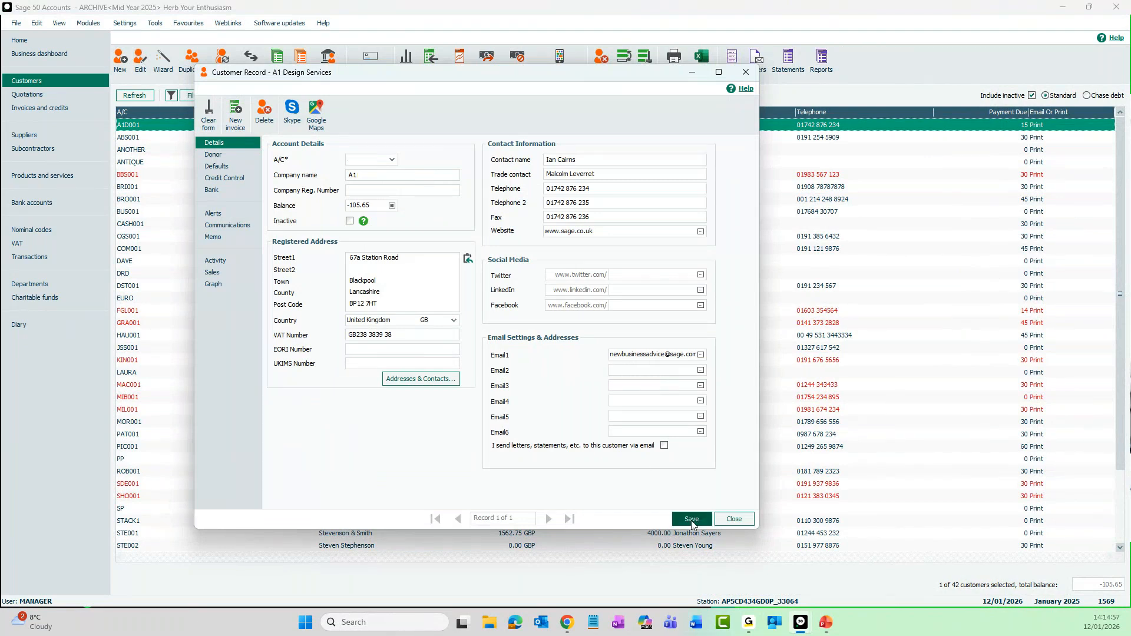
pyautogui.click(734, 518)
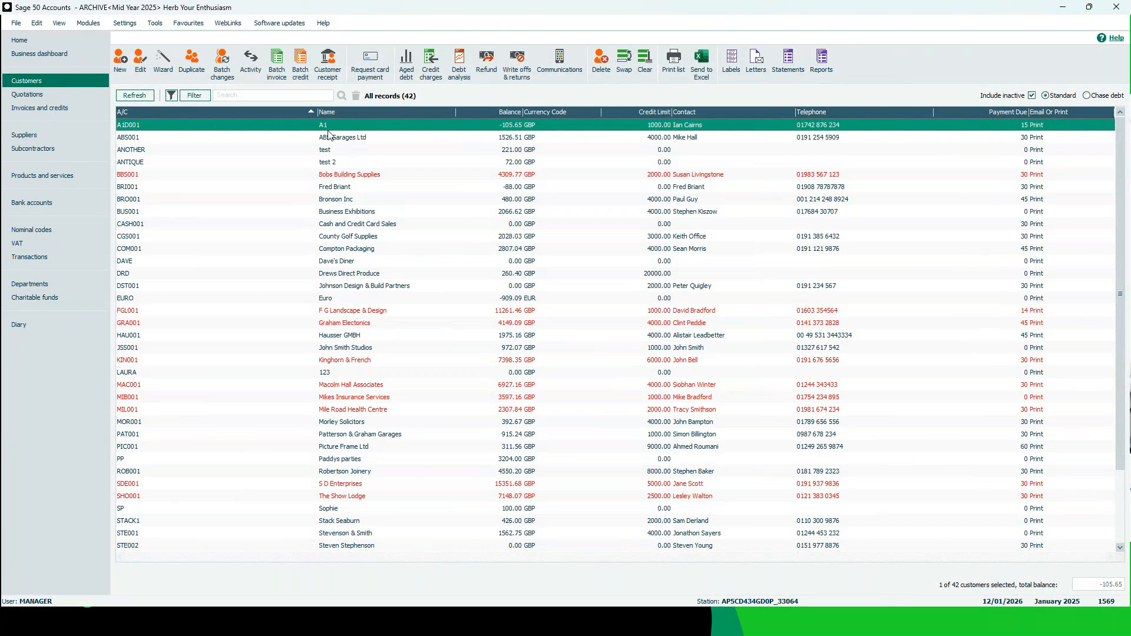
# Preview the archive's Profit and Loss report for January to December 2025 with the default layout of accounts, examine it and close it
pyautogui.click(52, 230)
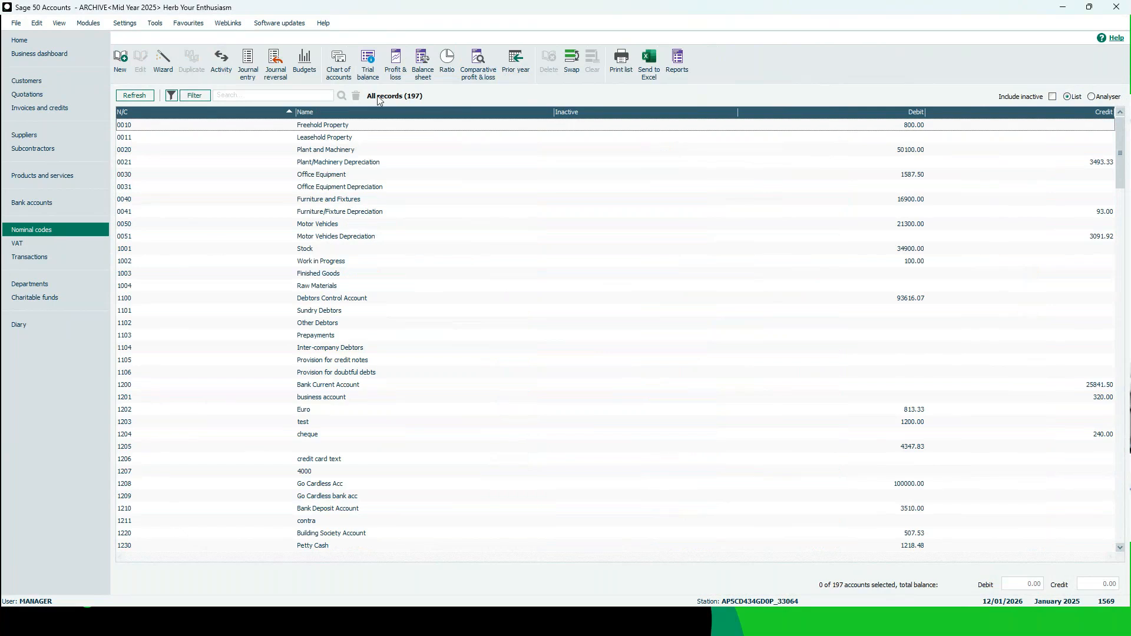
pyautogui.click(398, 73)
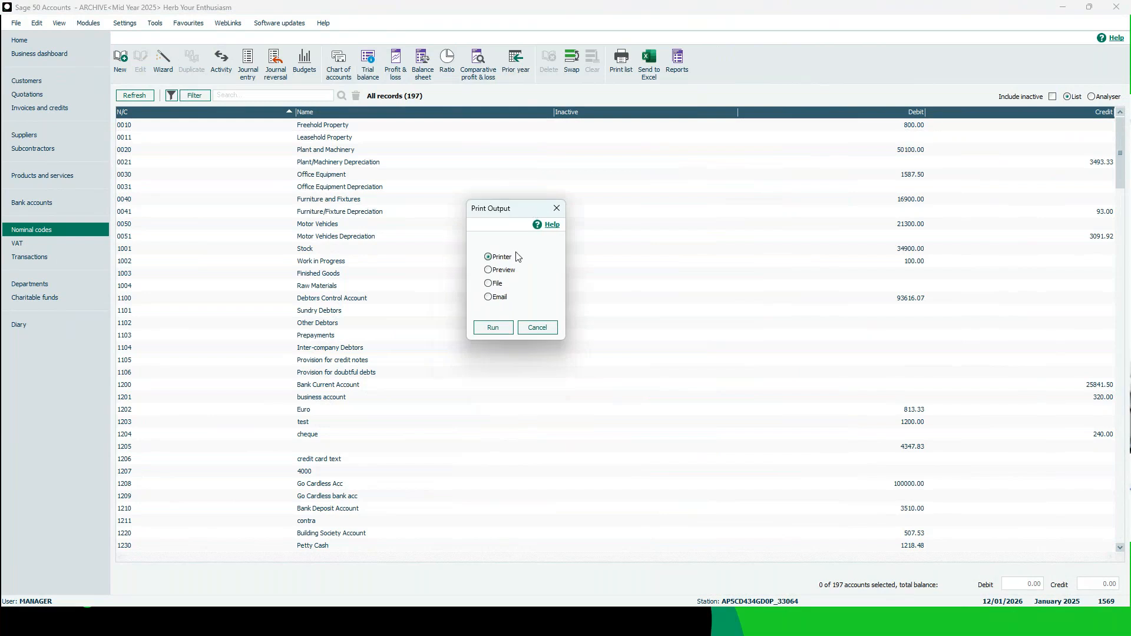
pyautogui.click(500, 272)
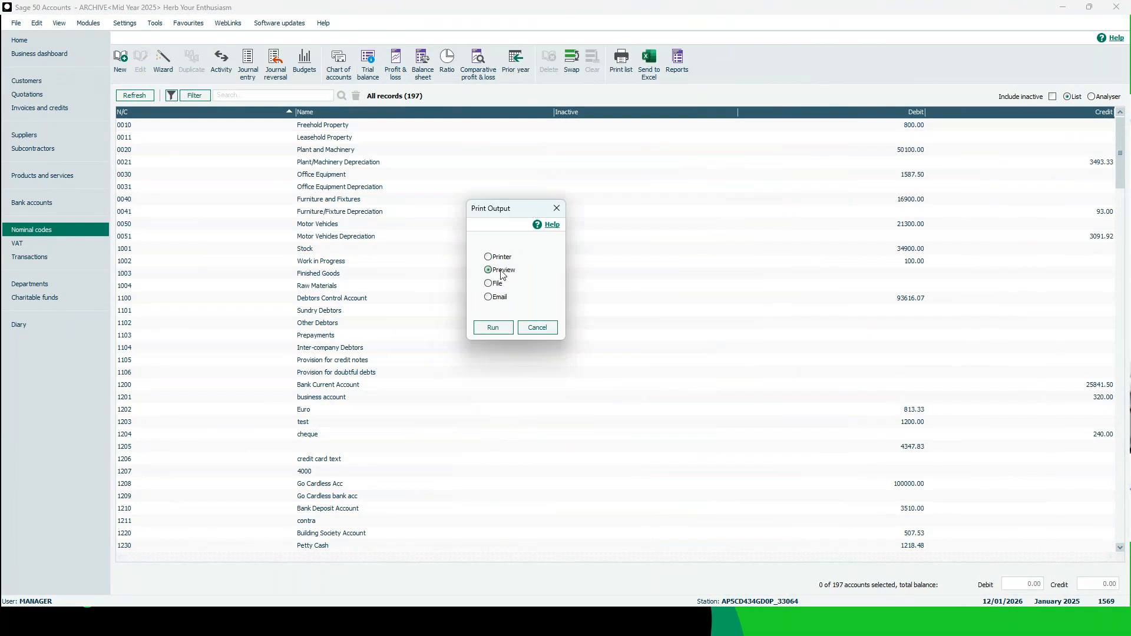
pyautogui.click(500, 329)
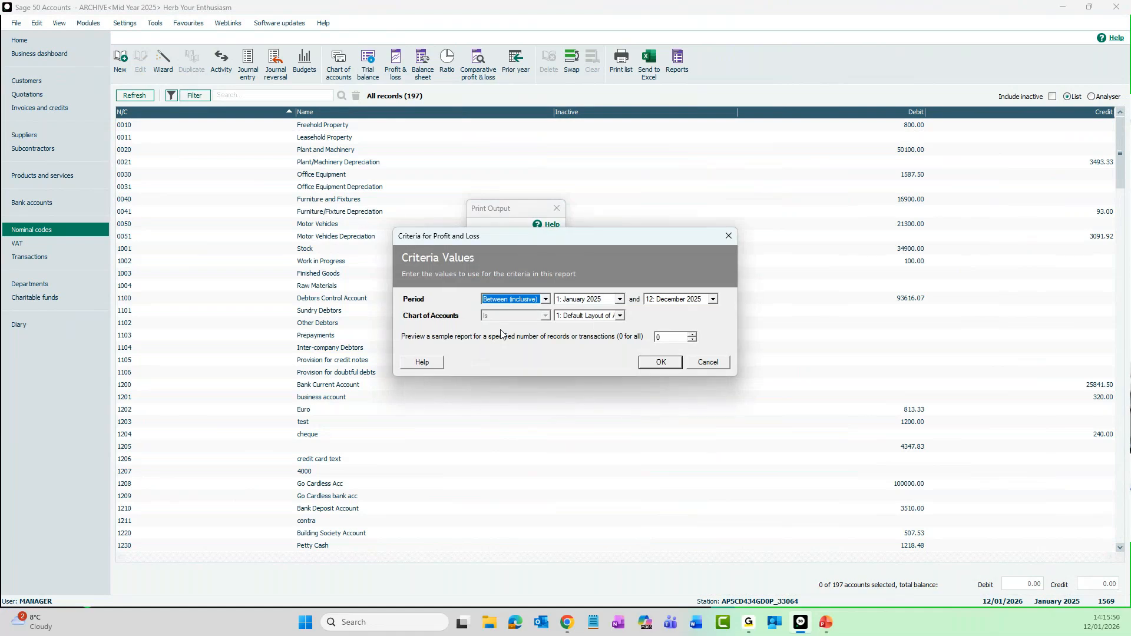
pyautogui.click(658, 366)
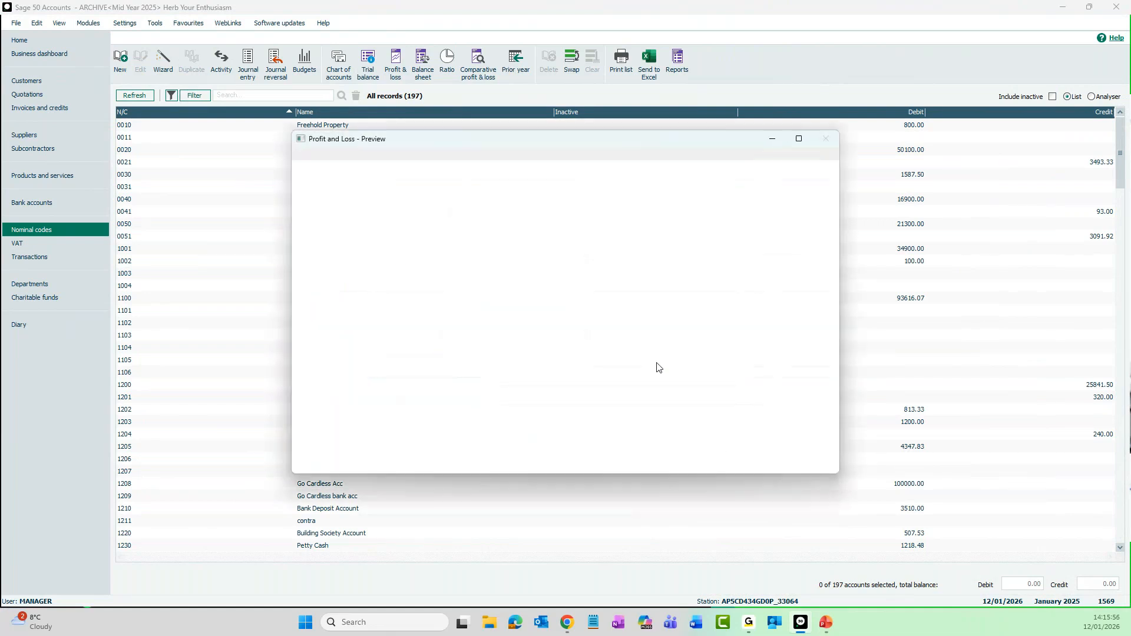
pyautogui.doubleClick(622, 137)
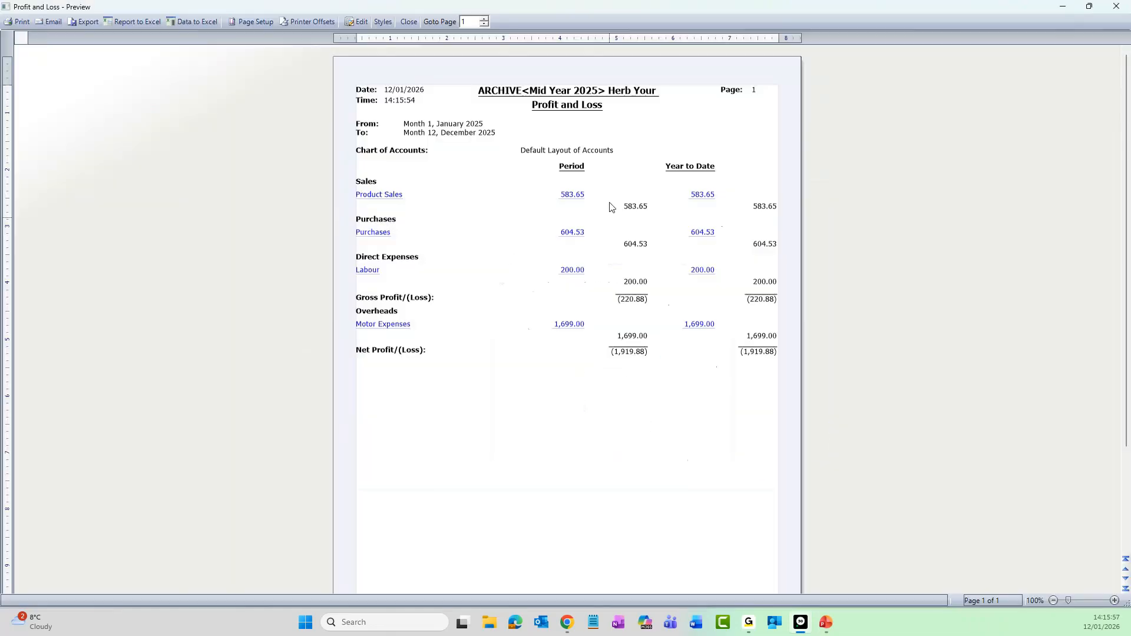
pyautogui.keyDown('ctrl'); pyautogui.scroll(1, 609, 240); pyautogui.keyUp('ctrl')
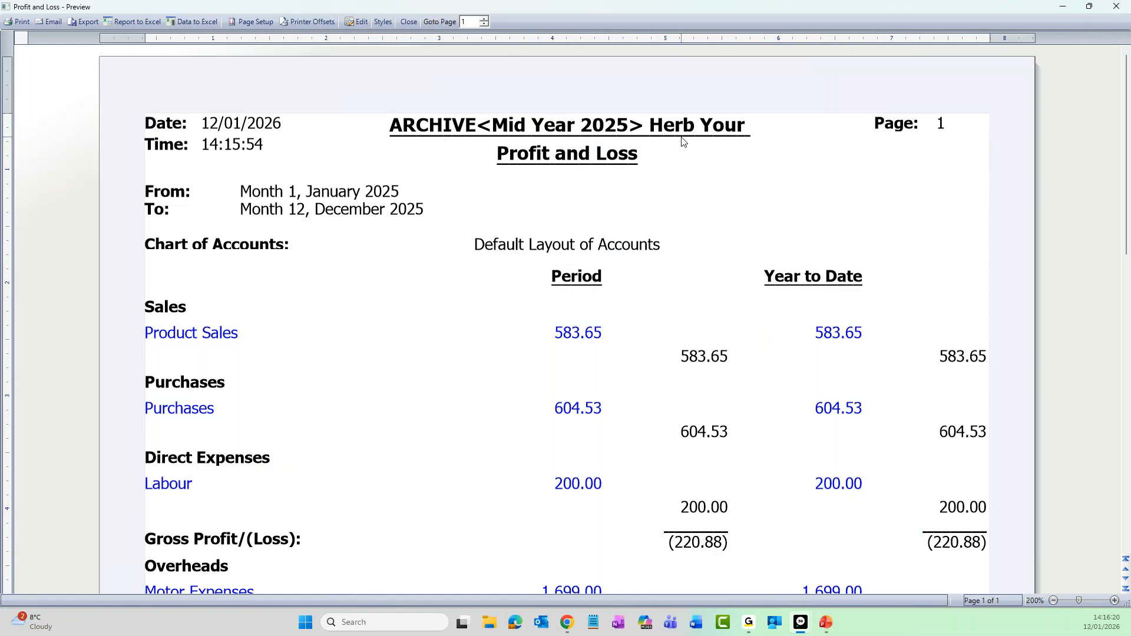
pyautogui.click(1117, 7)
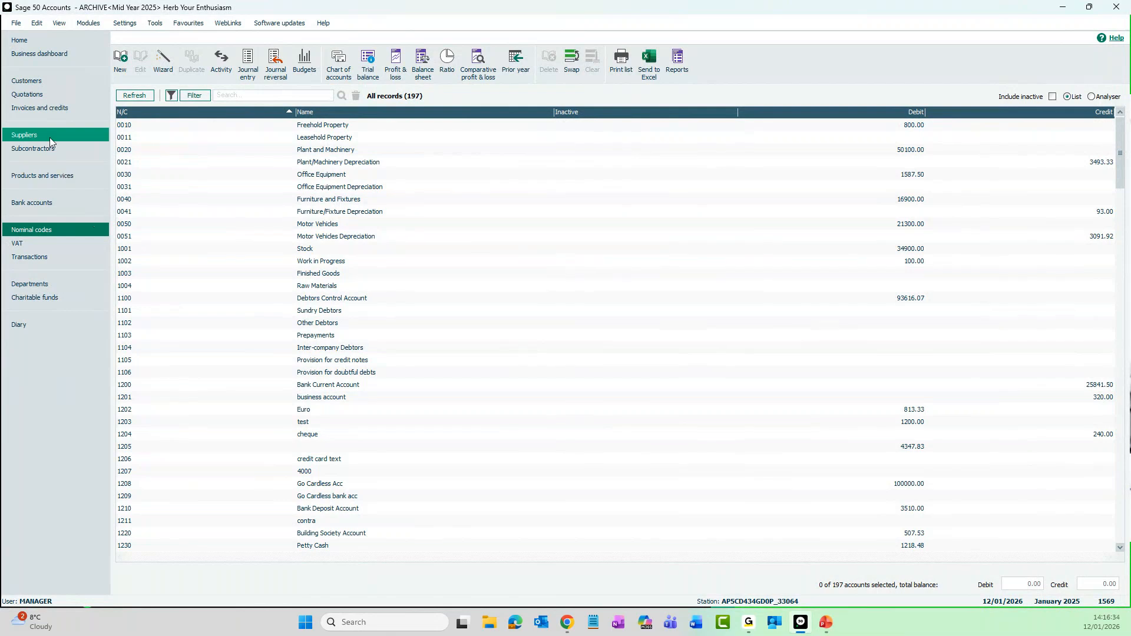
# Review the archive's customer list and switch back to the live company data, accepting that all other windows close
pyautogui.click(43, 84)
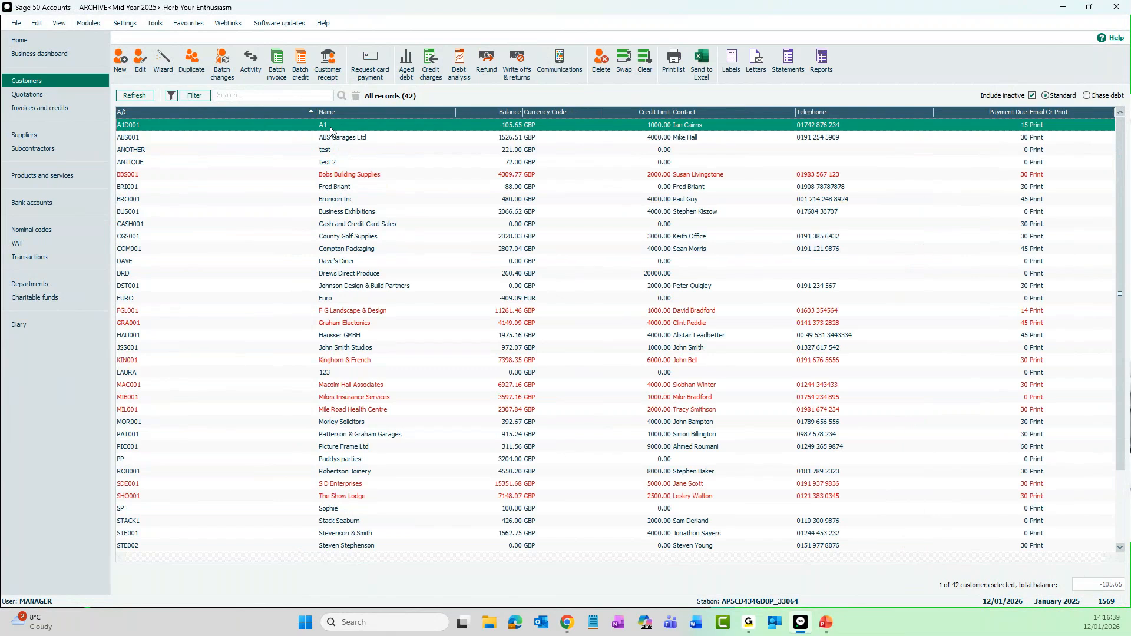
pyautogui.click(17, 24)
pyautogui.moveTo(41, 54)
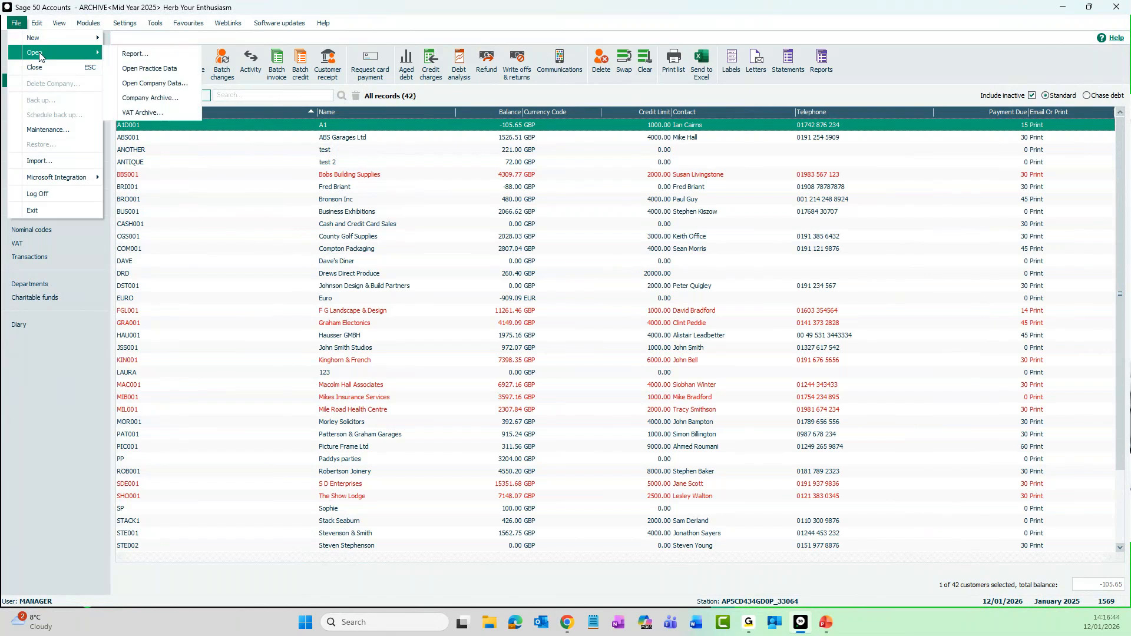
pyautogui.click(180, 85)
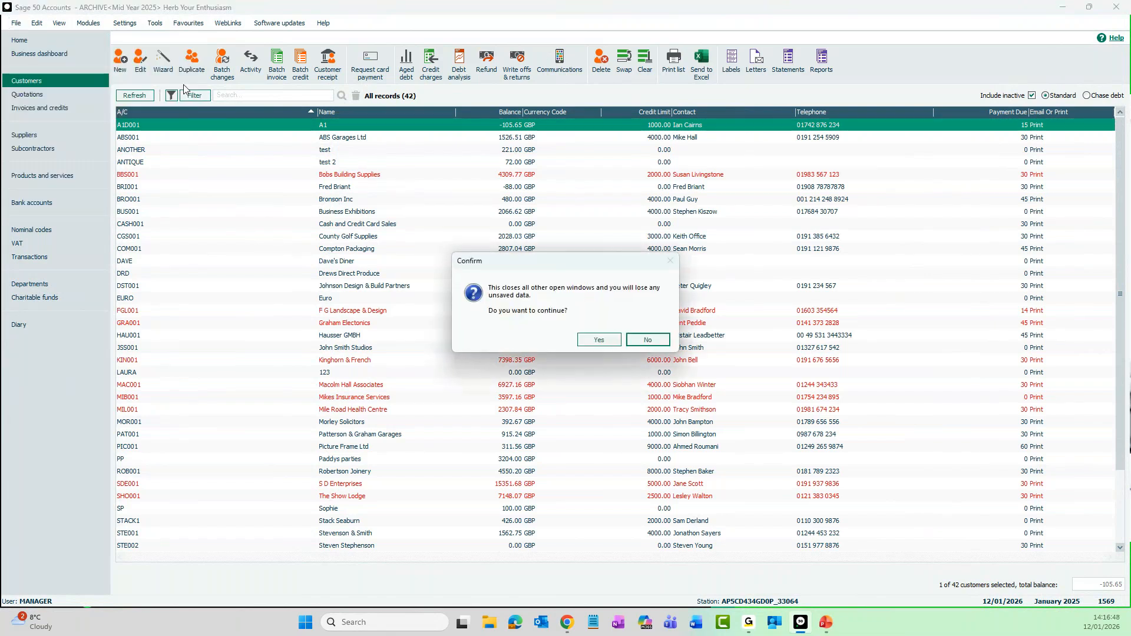
pyautogui.click(599, 340)
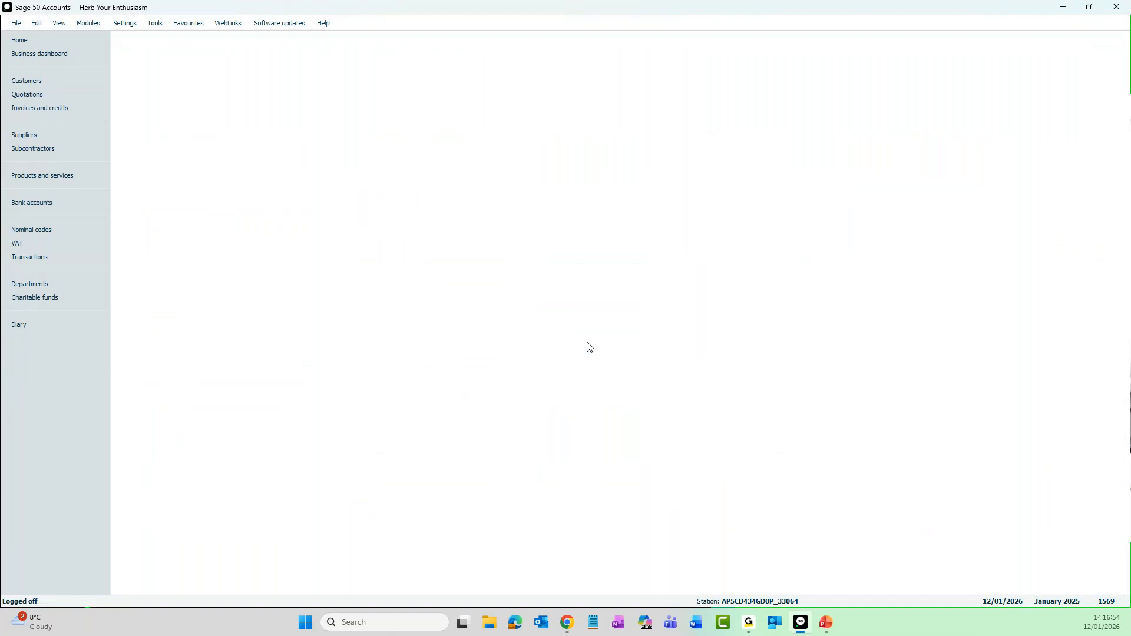
# Log on to the live company as manager with the account password and open the customer list
pyautogui.write('manager')
pyautogui.press('Tab')
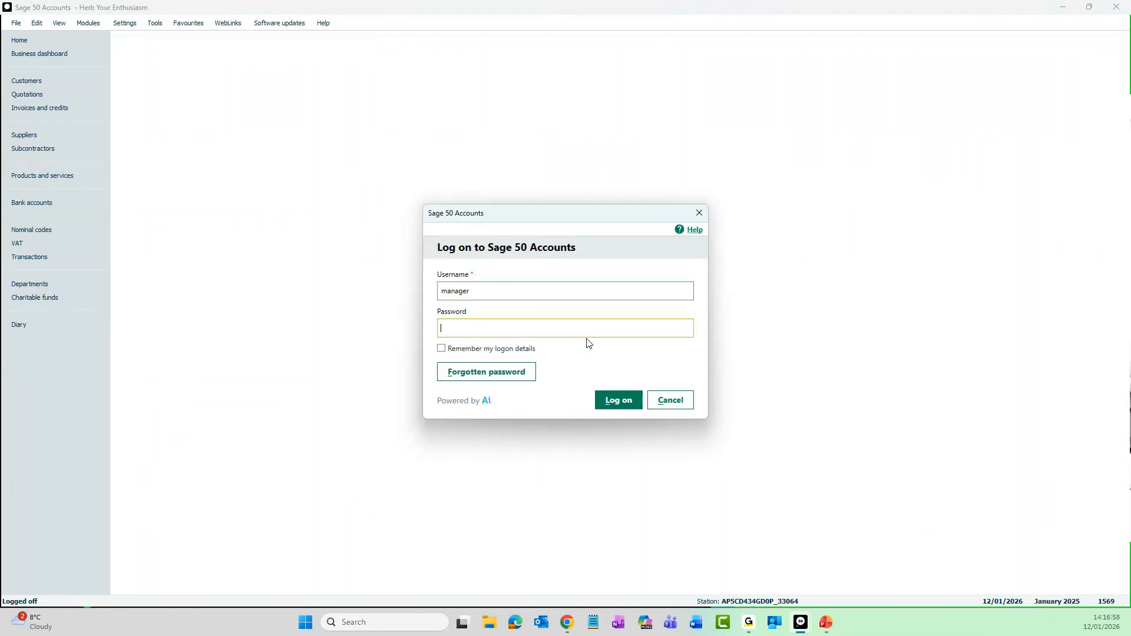
pyautogui.write('•')
pyautogui.press('Return')
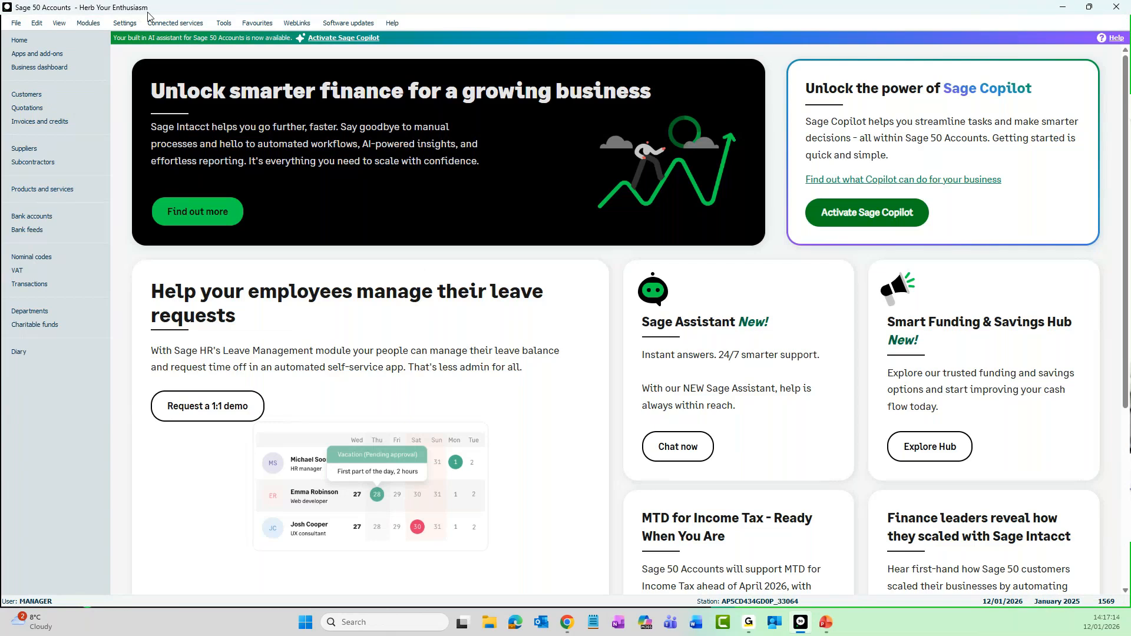
pyautogui.click(49, 94)
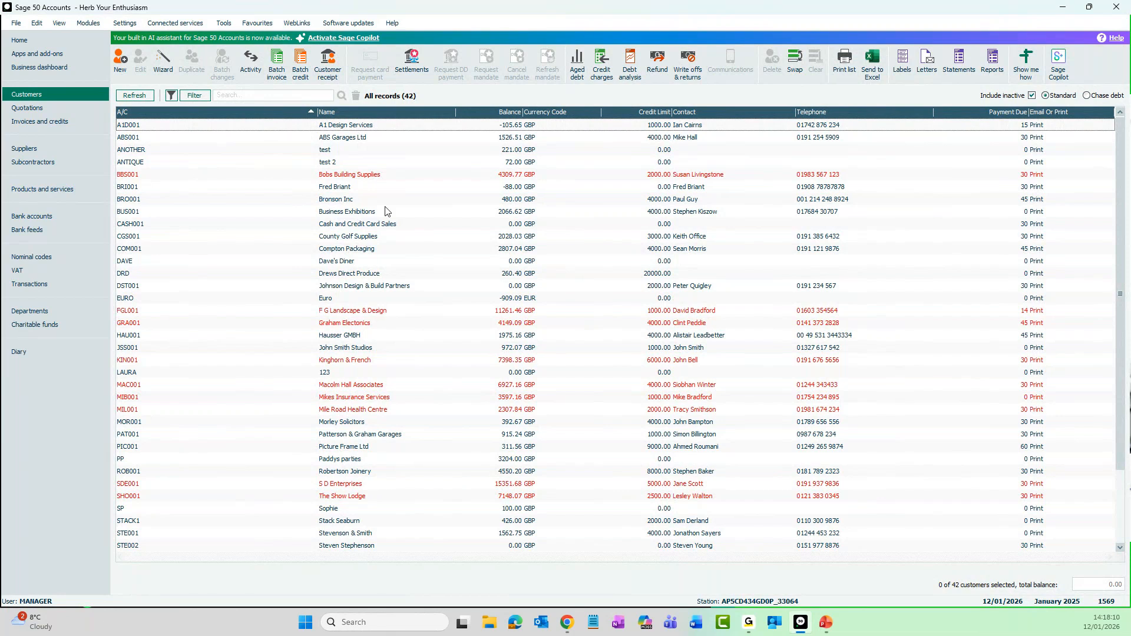
# Back up only the company archives, excluding data files, under the suggested filename and location, accepting the prompts
pyautogui.click(16, 24)
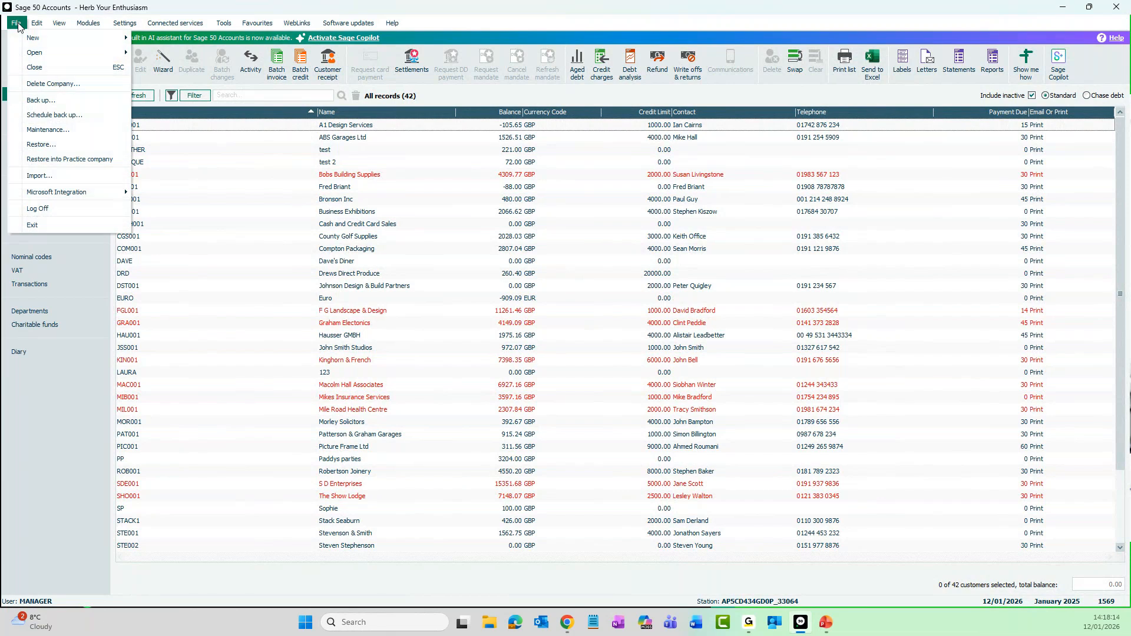
pyautogui.click(50, 102)
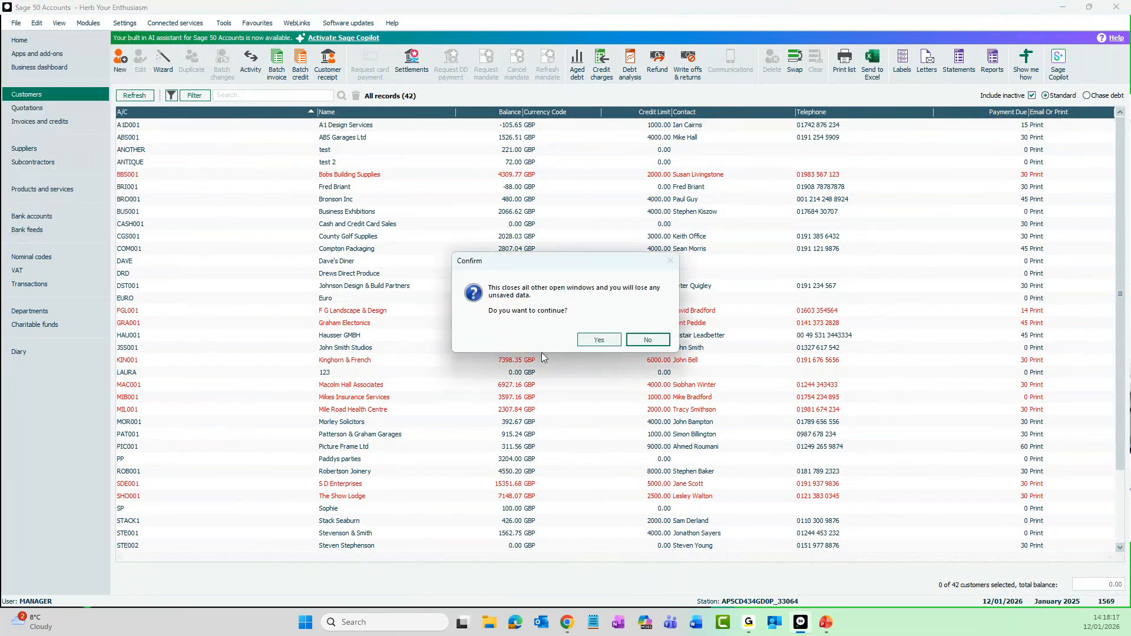
pyautogui.click(598, 340)
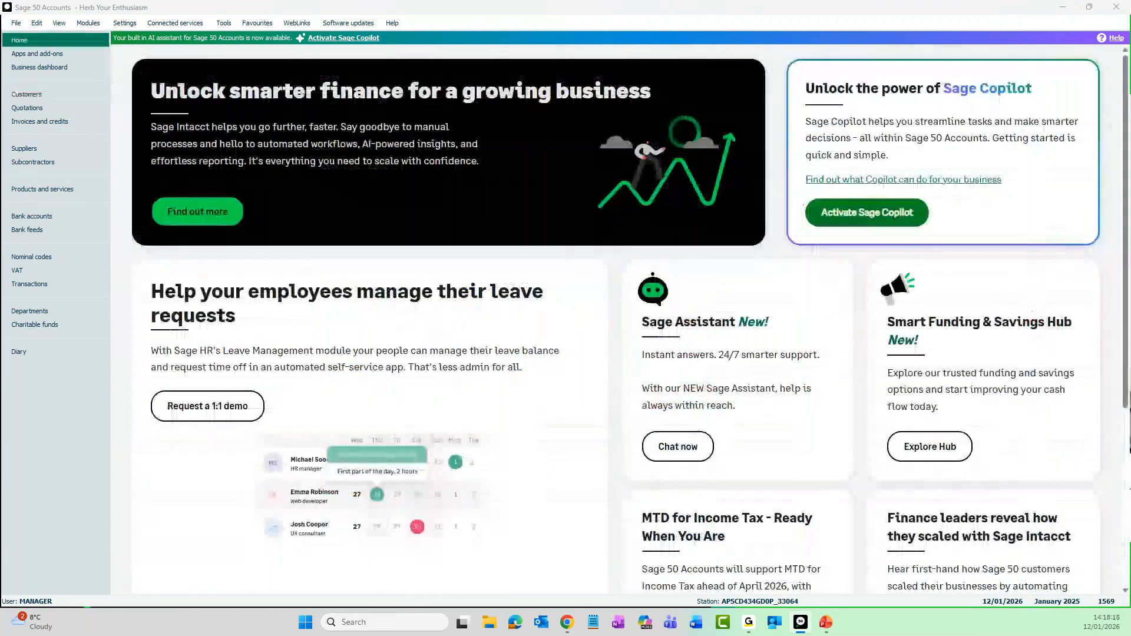
pyautogui.moveTo(0, 259); pyautogui.dragTo(542, 198)
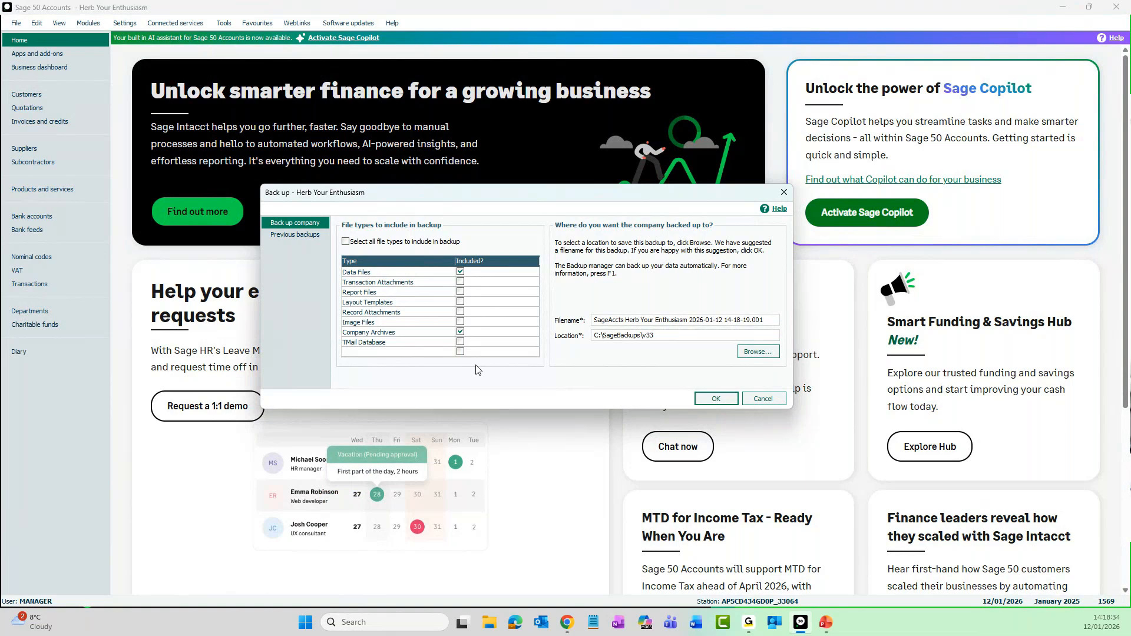
pyautogui.click(460, 274)
pyautogui.click(717, 398)
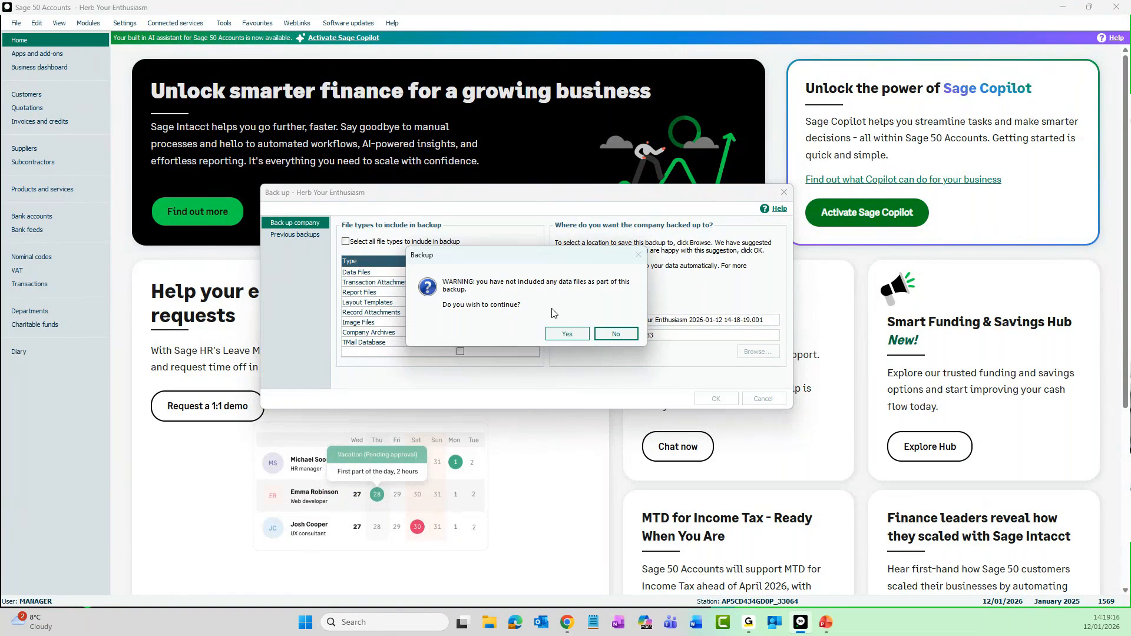
pyautogui.click(567, 335)
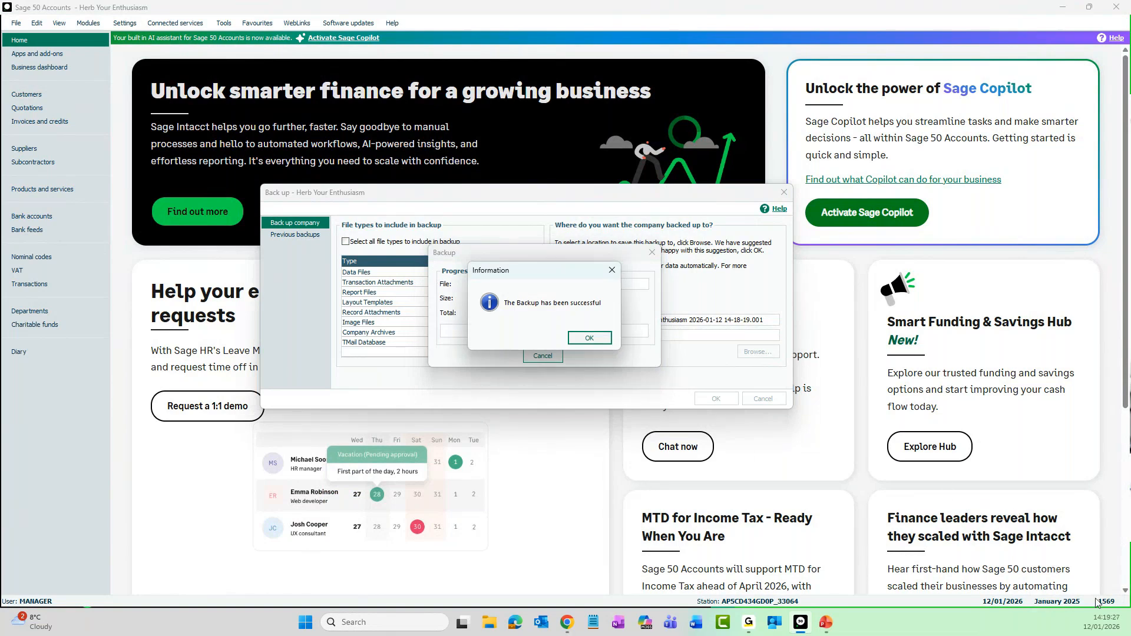
pyautogui.click(580, 341)
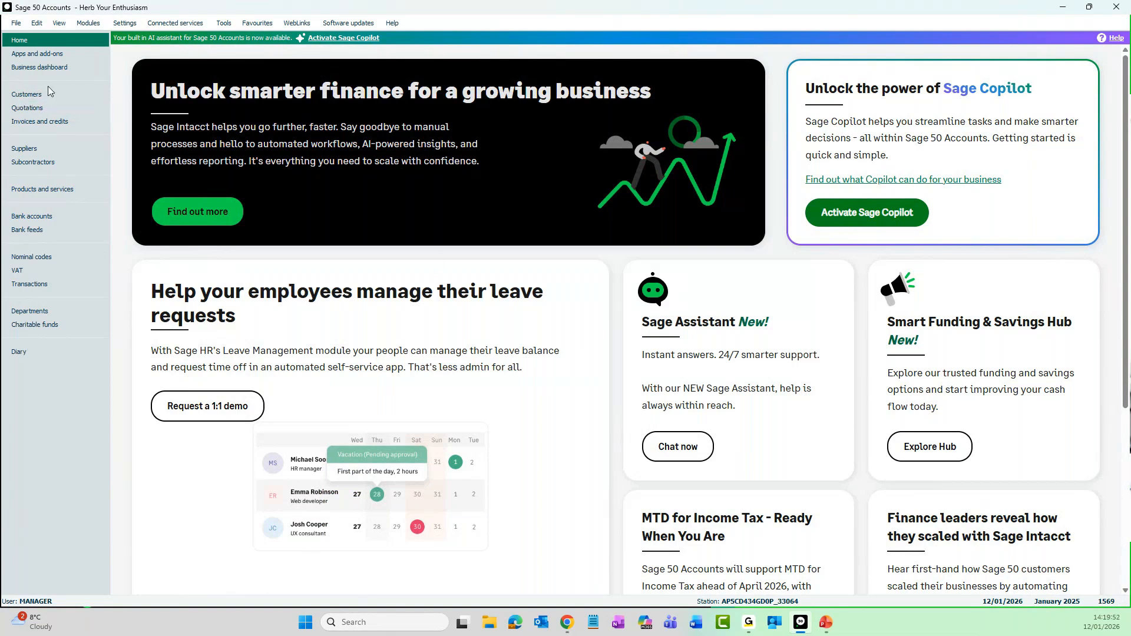
pyautogui.click(16, 24)
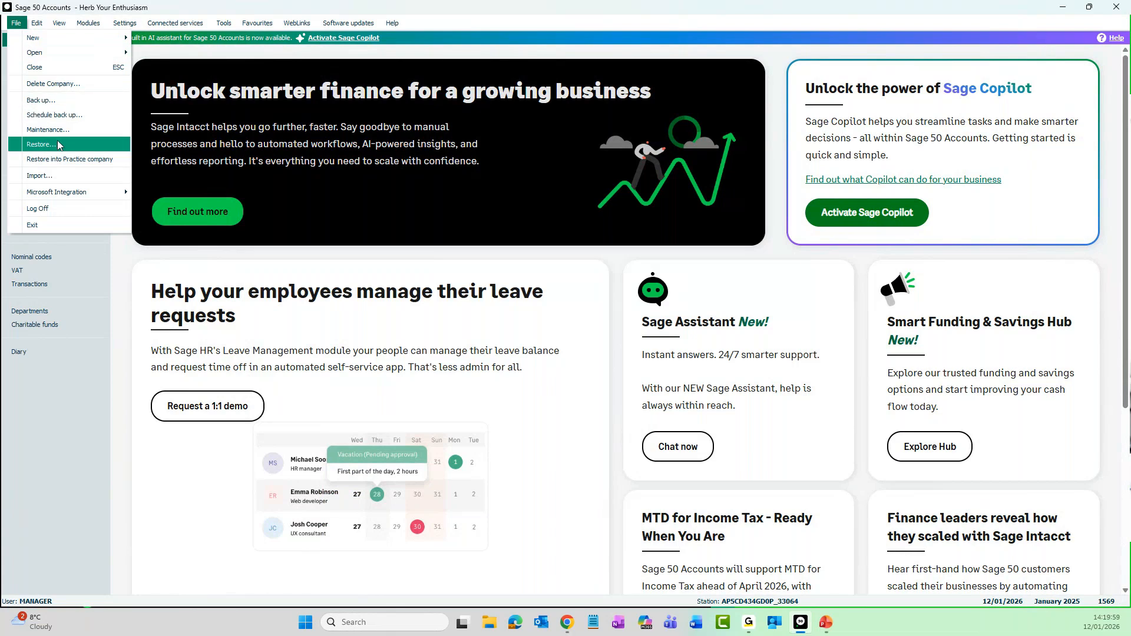
pyautogui.click(93, 149)
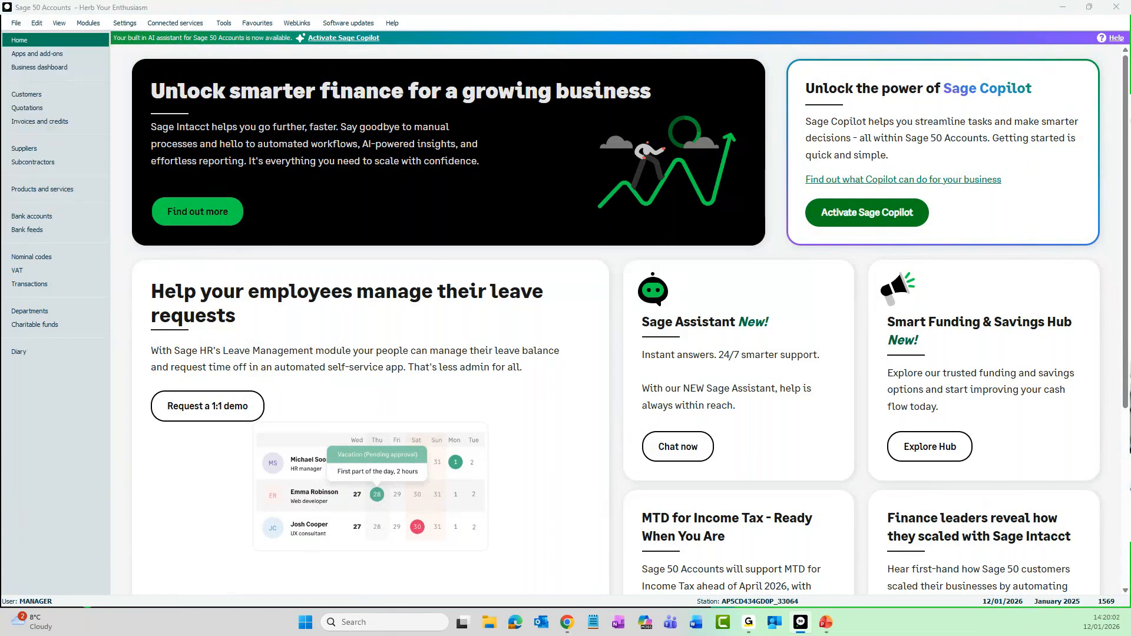
pyautogui.moveTo(101, 171); pyautogui.dragTo(557, 134)
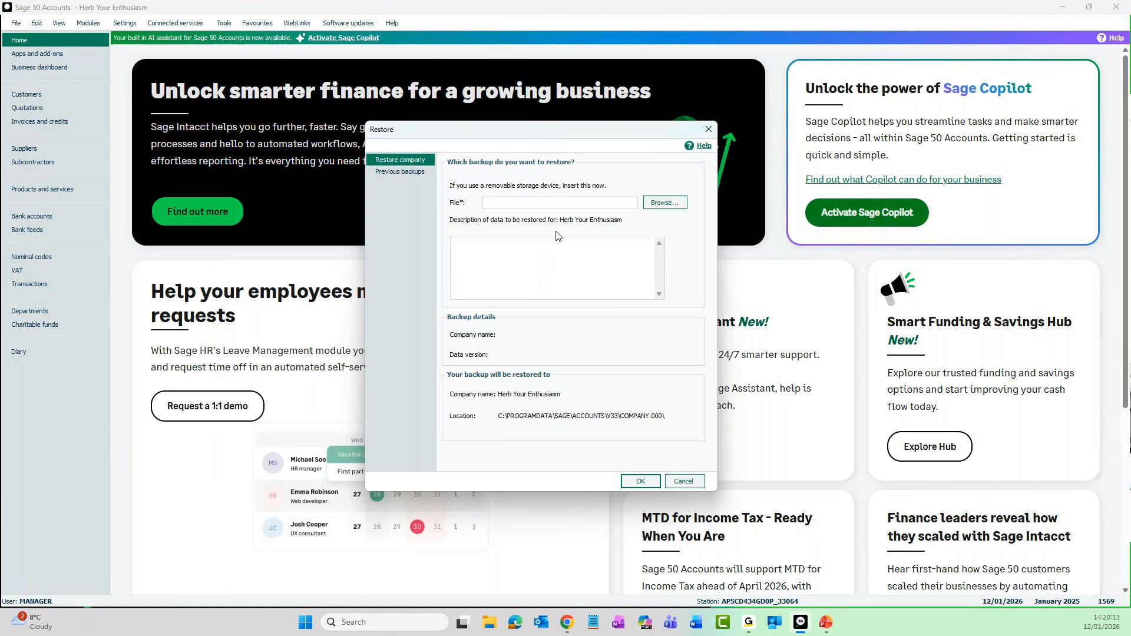
pyautogui.click(660, 204)
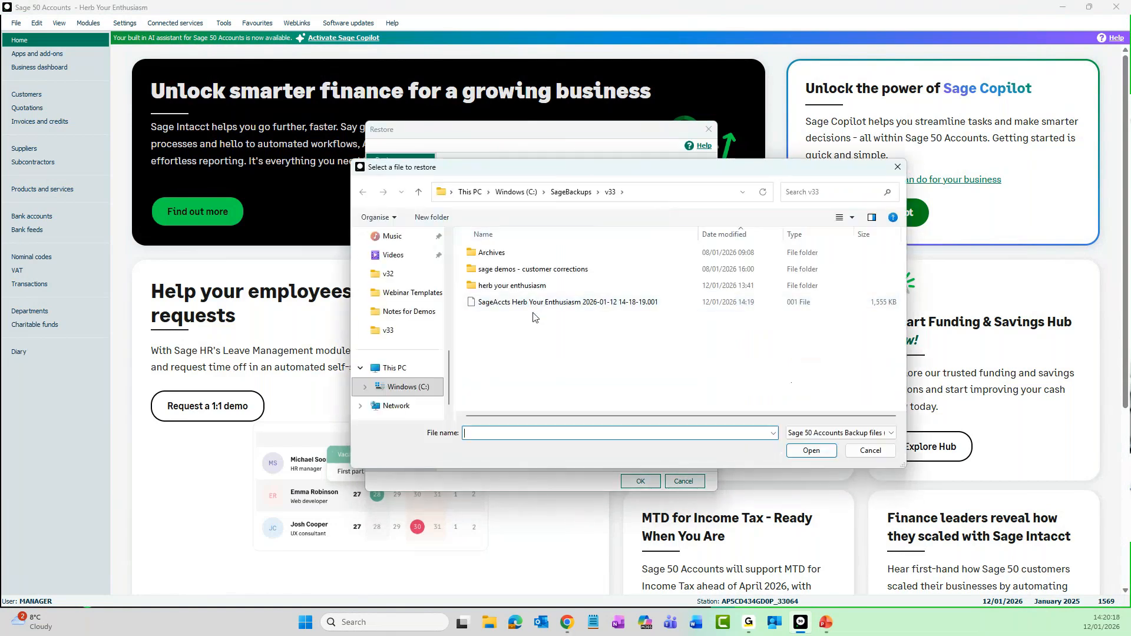
pyautogui.click(631, 307)
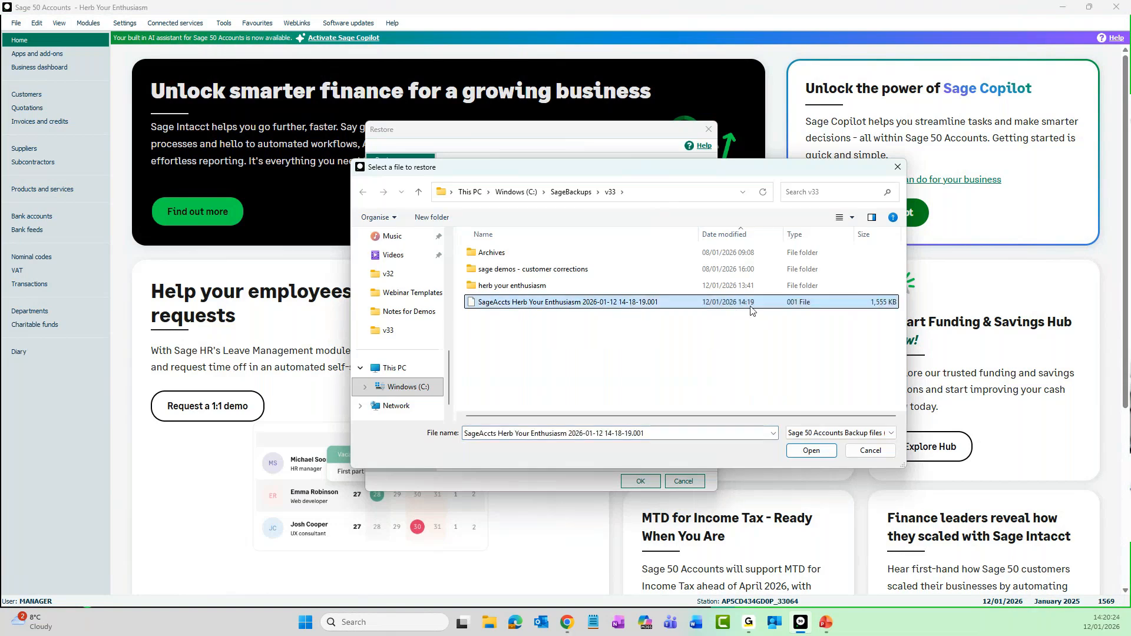
pyautogui.click(810, 451)
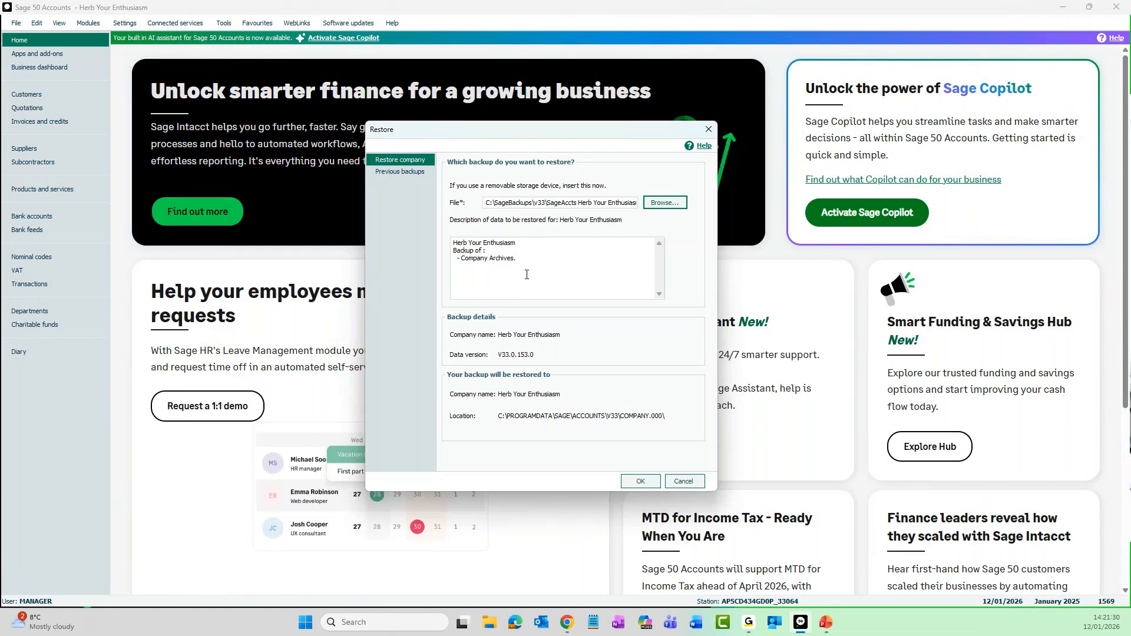
pyautogui.click(684, 481)
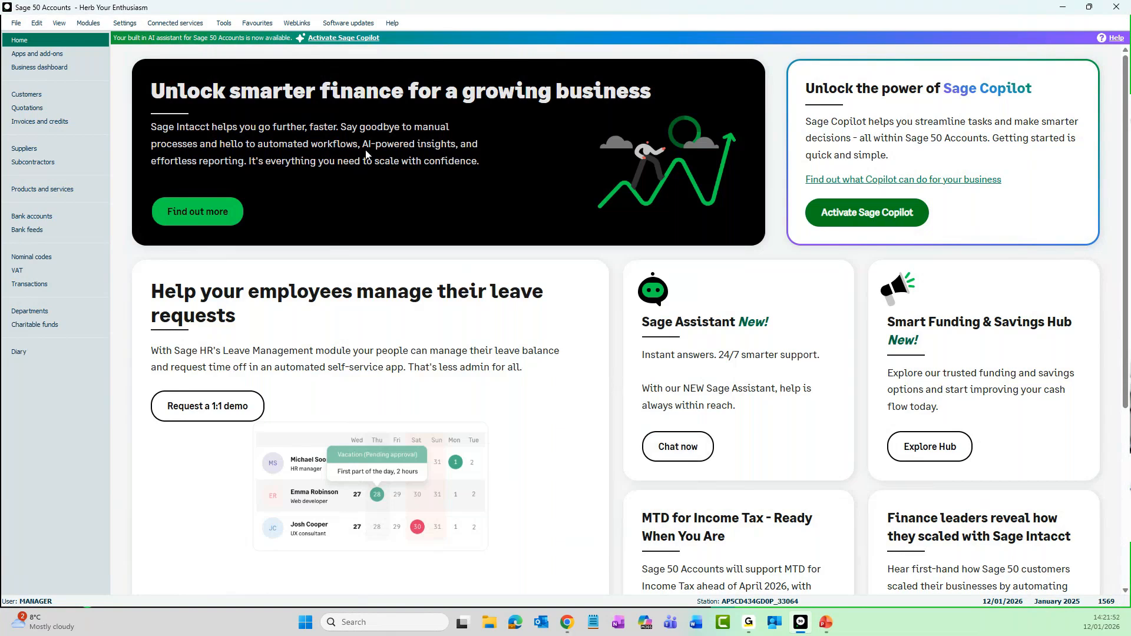
# Archive the company manually with the description Mid Year after CAT 2025, keeping the suggested archive folder
pyautogui.click(228, 26)
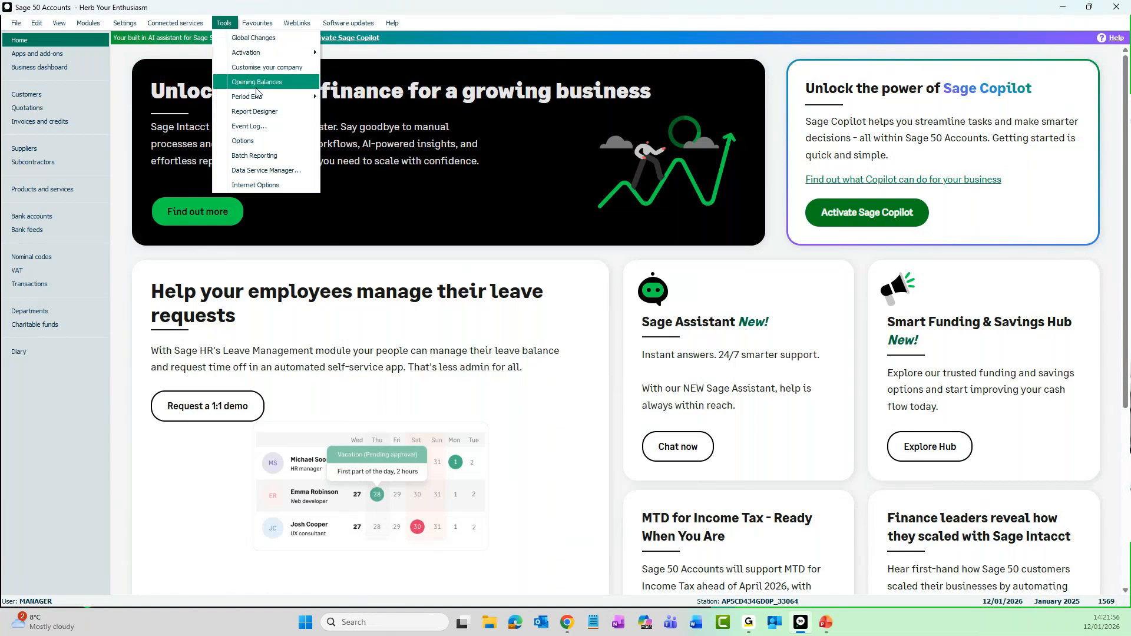
pyautogui.moveTo(303, 102)
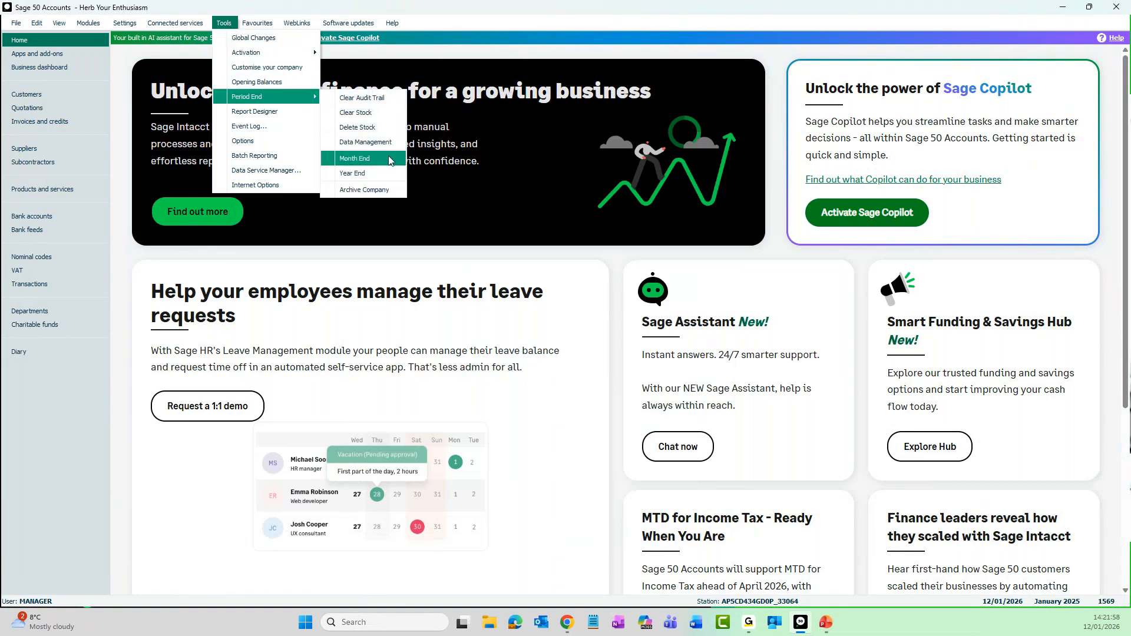
pyautogui.click(379, 190)
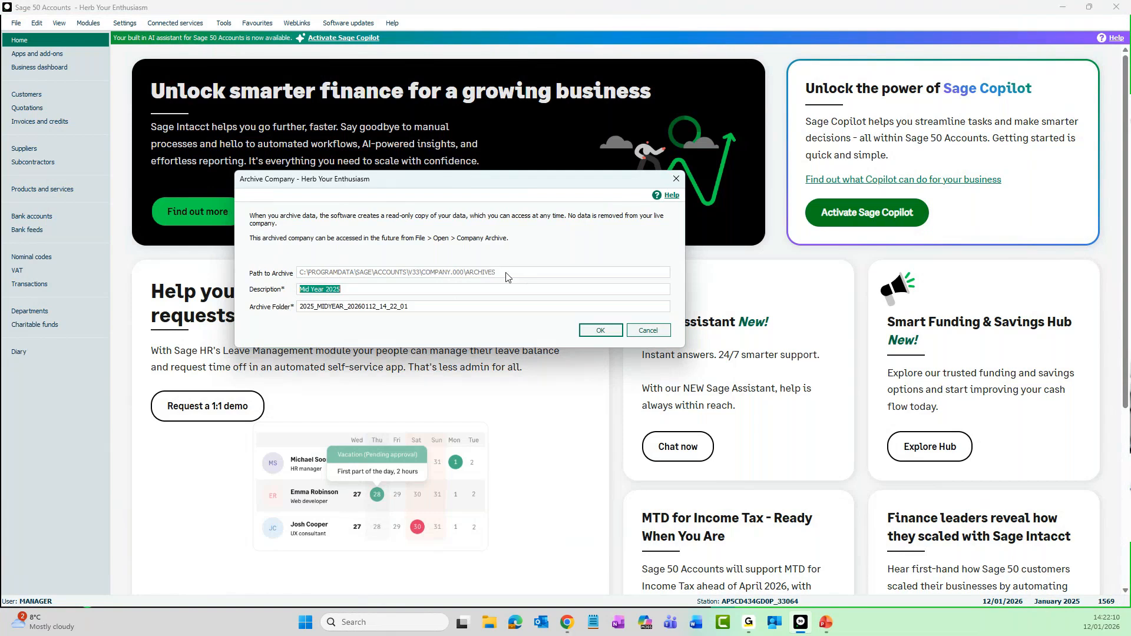
pyautogui.click(352, 288)
pyautogui.write('after clear audi')
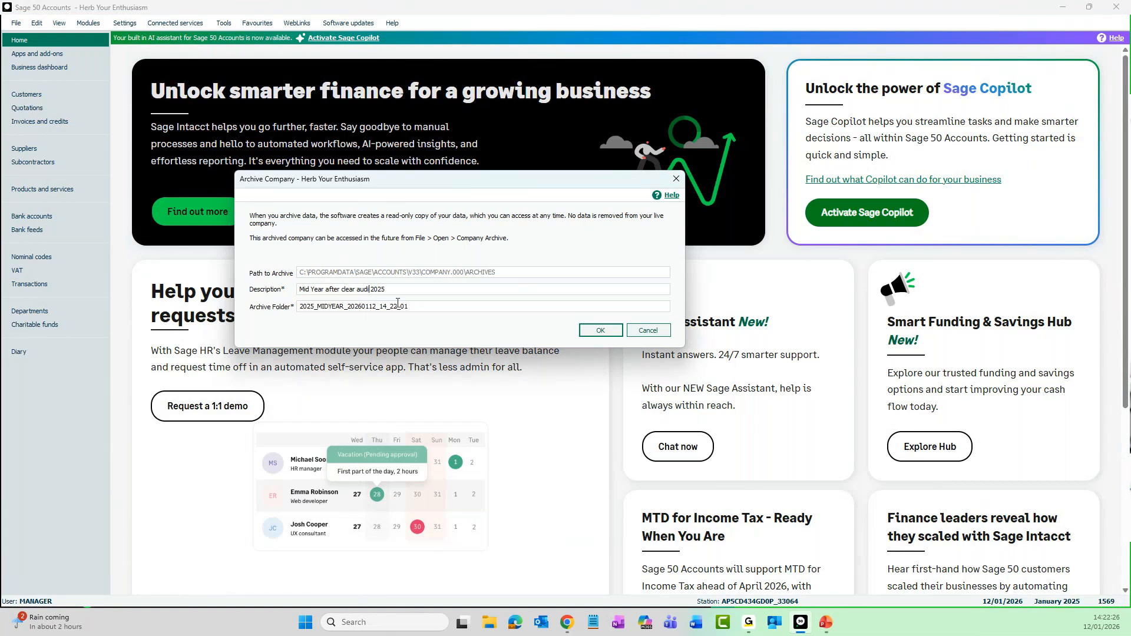
pyautogui.press('BackSpace')
pyautogui.press('BackSpace')
pyautogui.press('BackSpace')
pyautogui.press('BackSpace')
pyautogui.press('BackSpace')
pyautogui.press('BackSpace')
pyautogui.press('BackSpace')
pyautogui.press('BackSpace')
pyautogui.press('BackSpace')
pyautogui.press('BackSpace')
pyautogui.write('CAT')
pyautogui.click(603, 331)
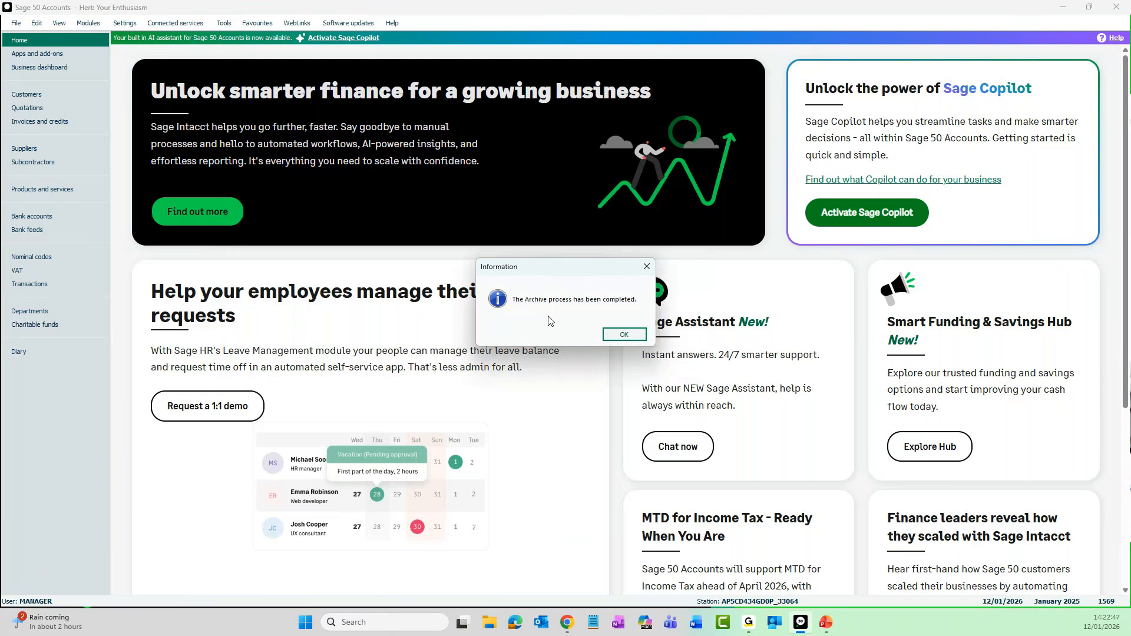
pyautogui.click(629, 336)
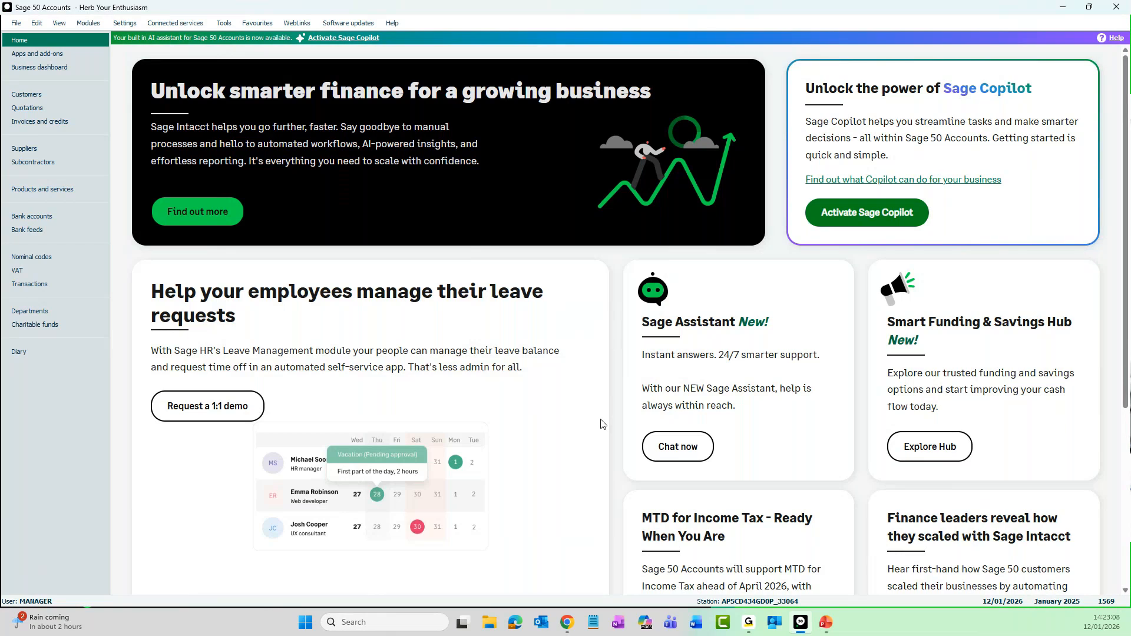
# Review the list of company archives with their dates, descriptions and folders, and close it
pyautogui.click(19, 25)
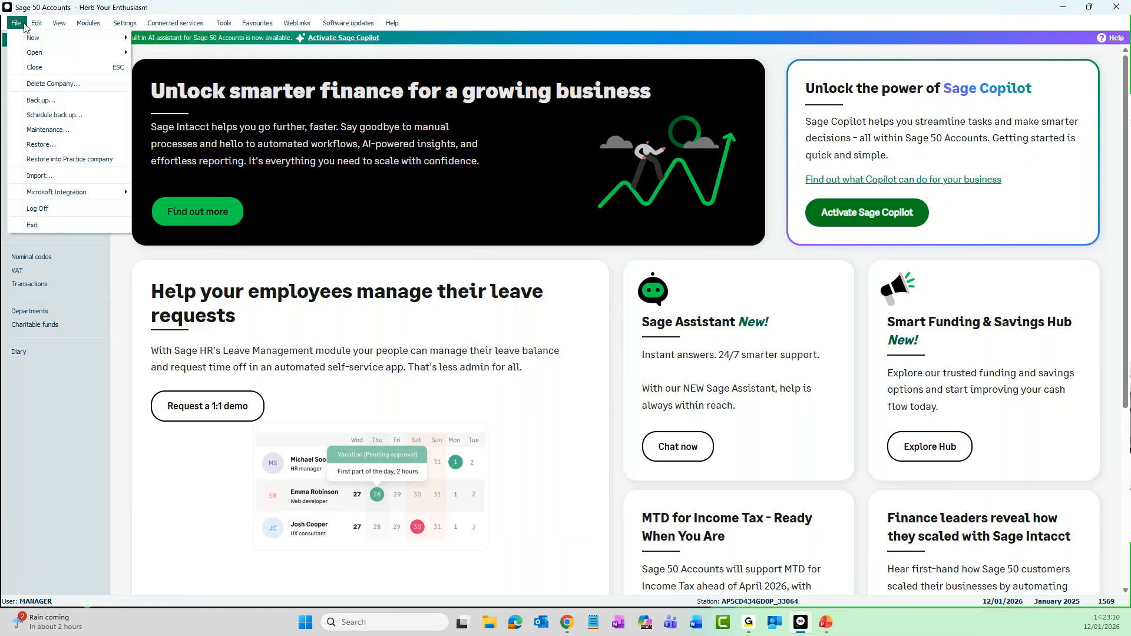
pyautogui.moveTo(35, 56)
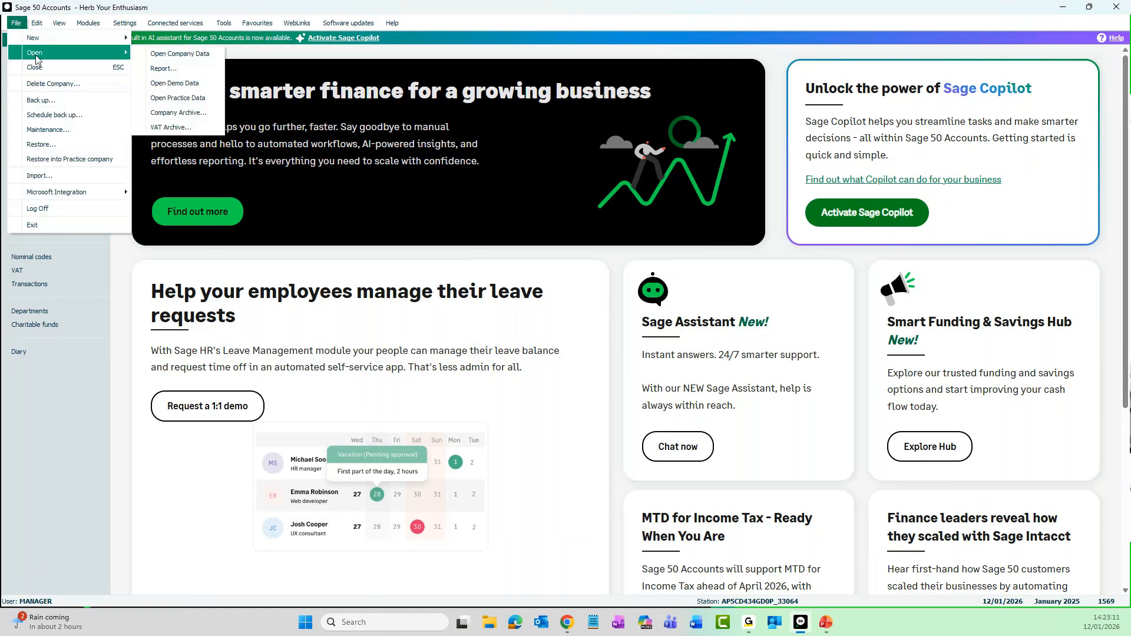
pyautogui.click(200, 112)
pyautogui.moveTo(1, 251); pyautogui.dragTo(557, 206)
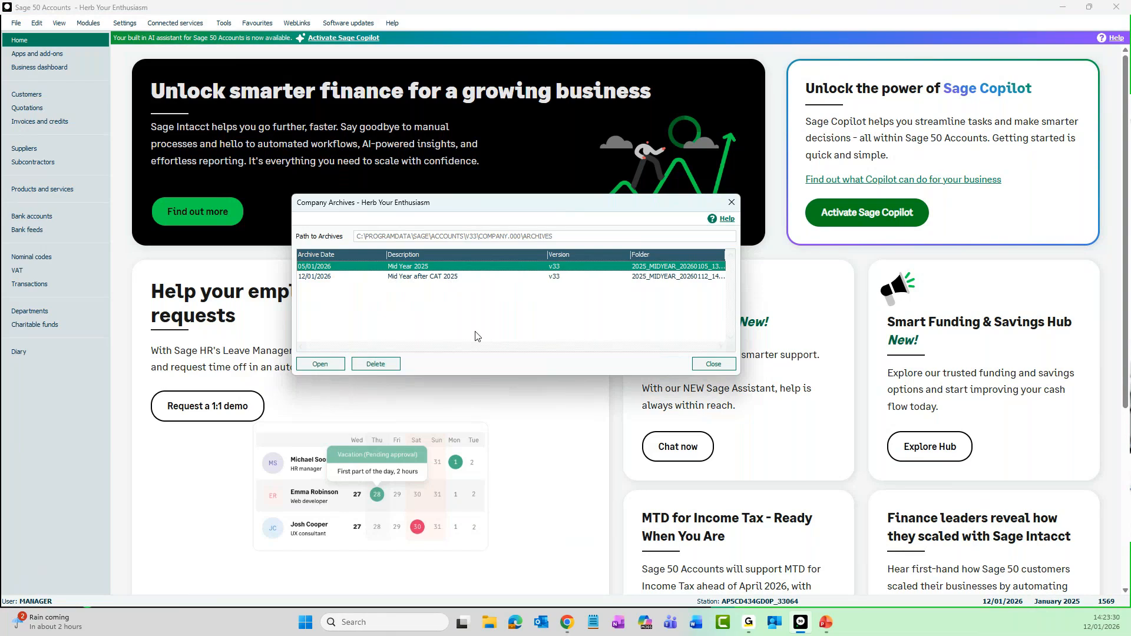
pyautogui.click(697, 369)
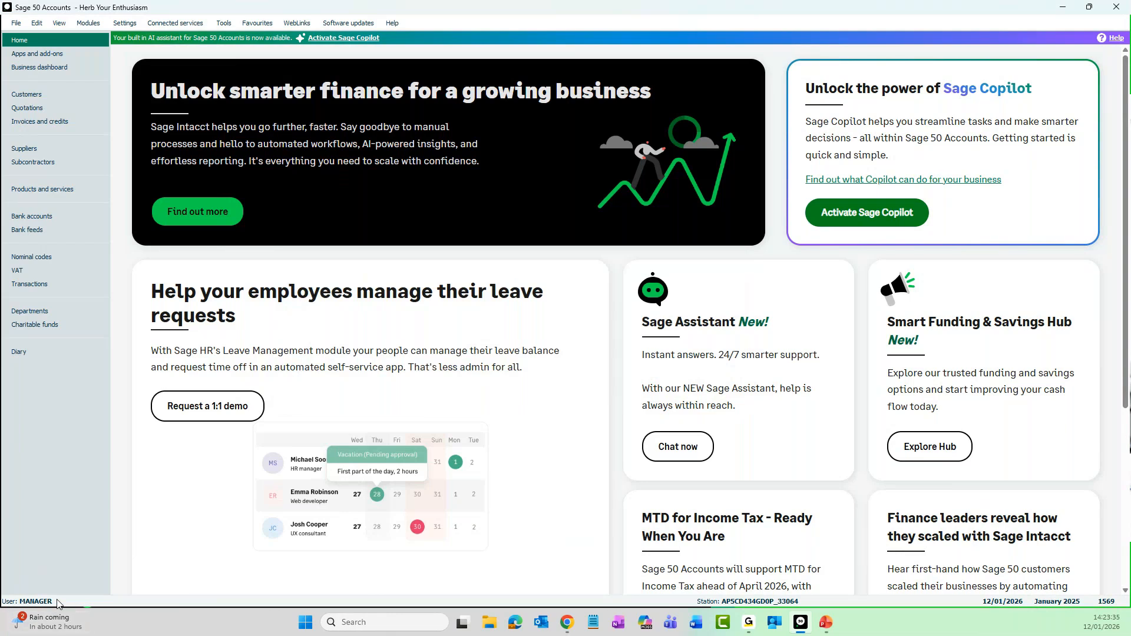
# Log off the manager account and log on with another user's username
pyautogui.click(17, 24)
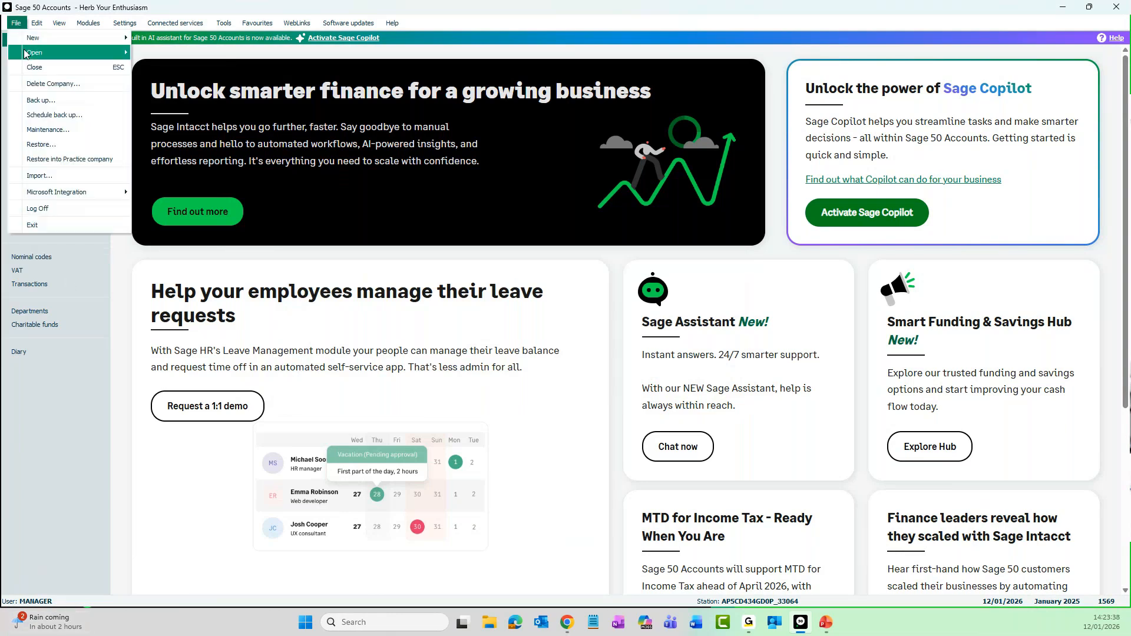
pyautogui.click(53, 210)
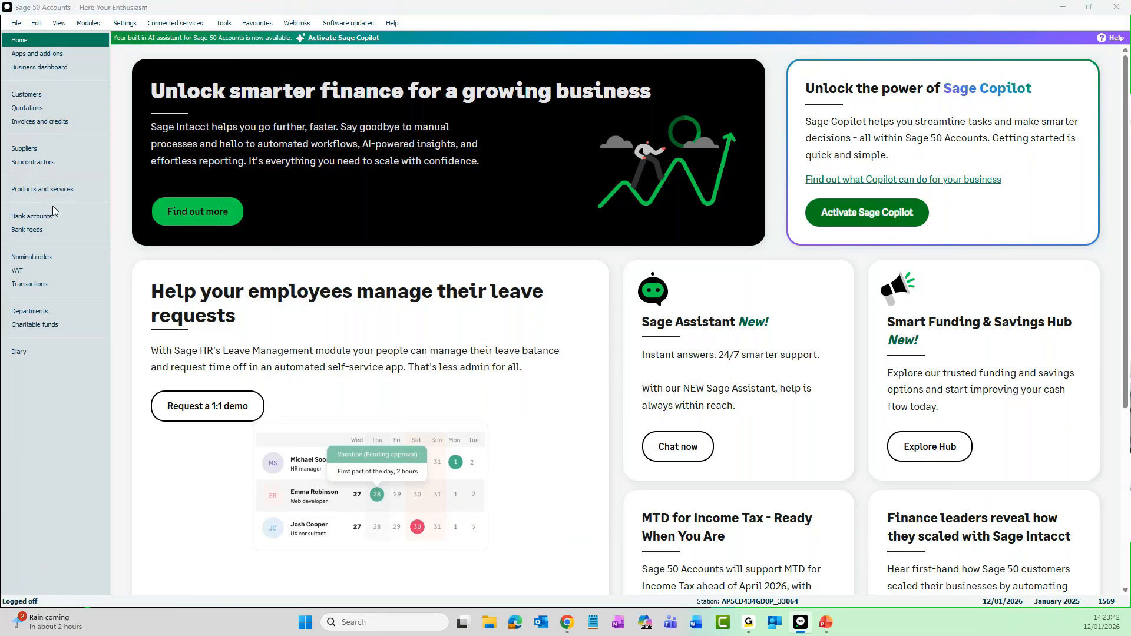
pyautogui.write('Laura')
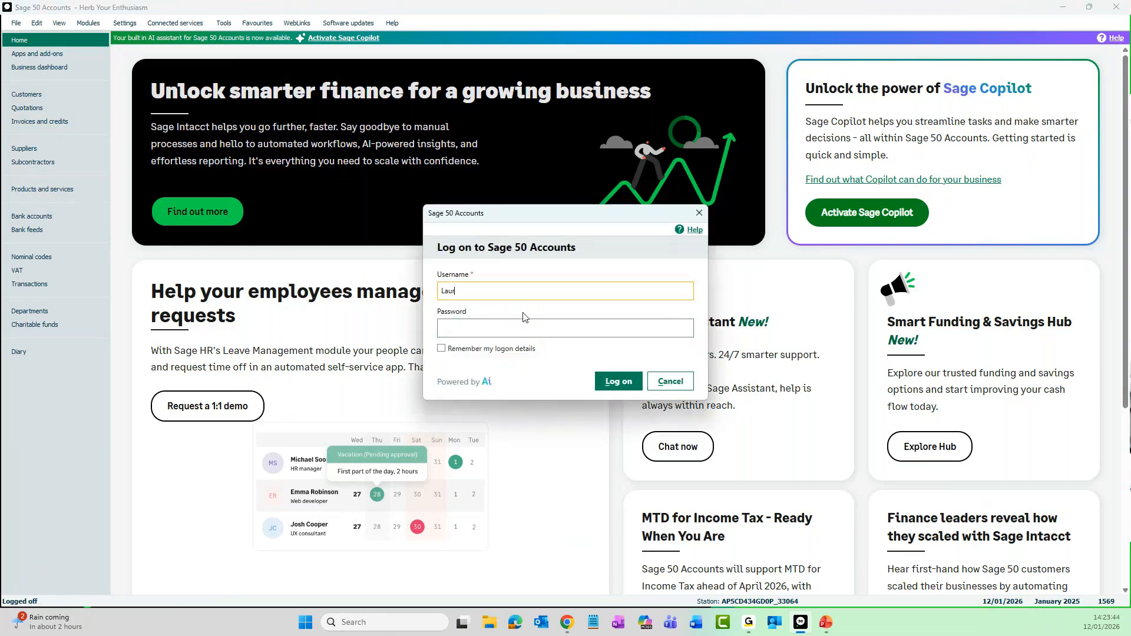
pyautogui.click(609, 383)
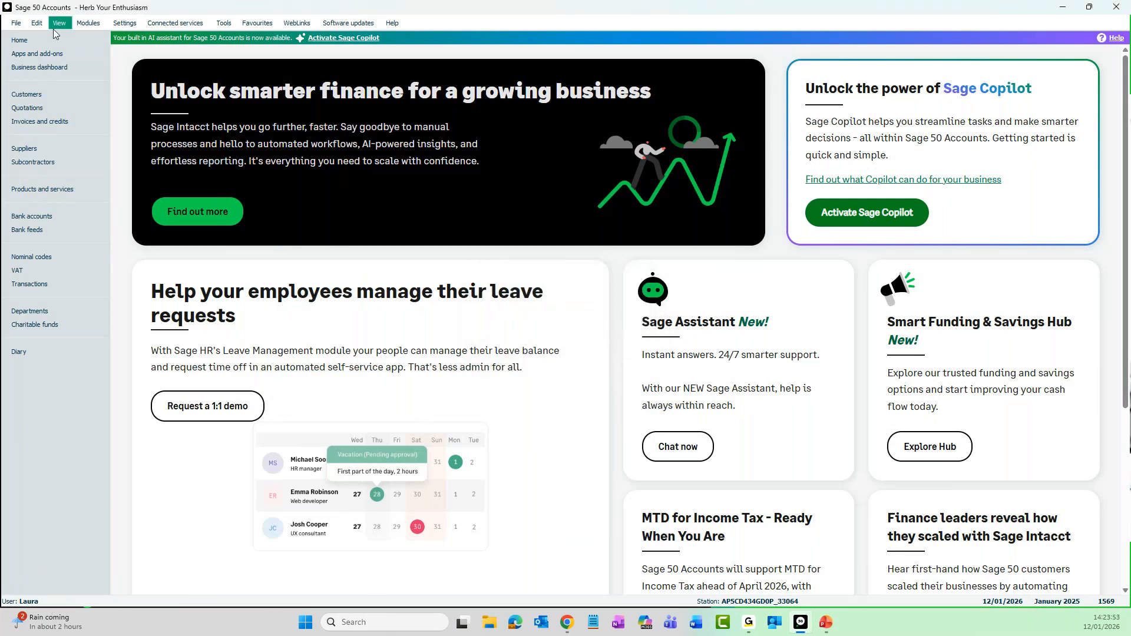
# Check this user's options for opening data and for period end, and open the Year End window to examine its archive settings
pyautogui.click(16, 22)
pyautogui.moveTo(25, 53)
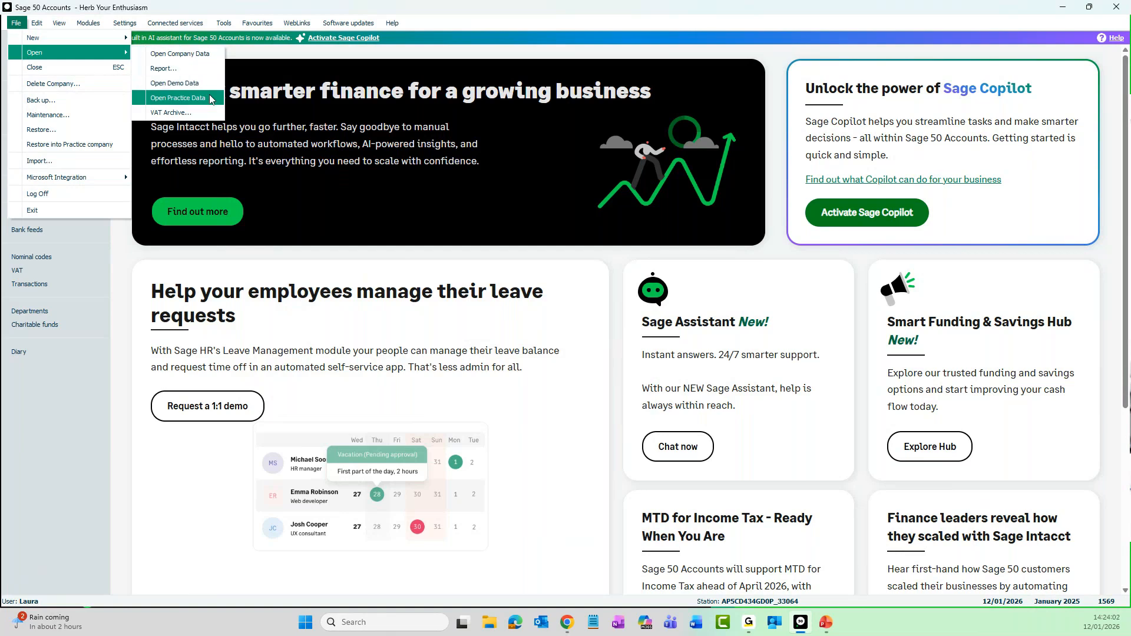
pyautogui.moveTo(228, 27)
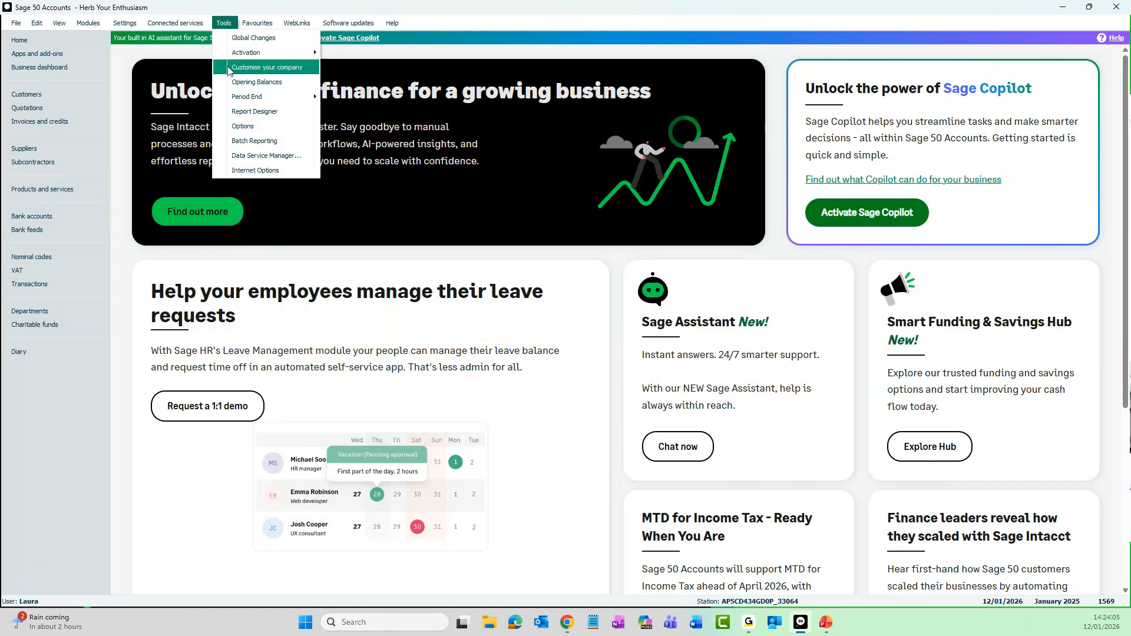
pyautogui.moveTo(239, 98)
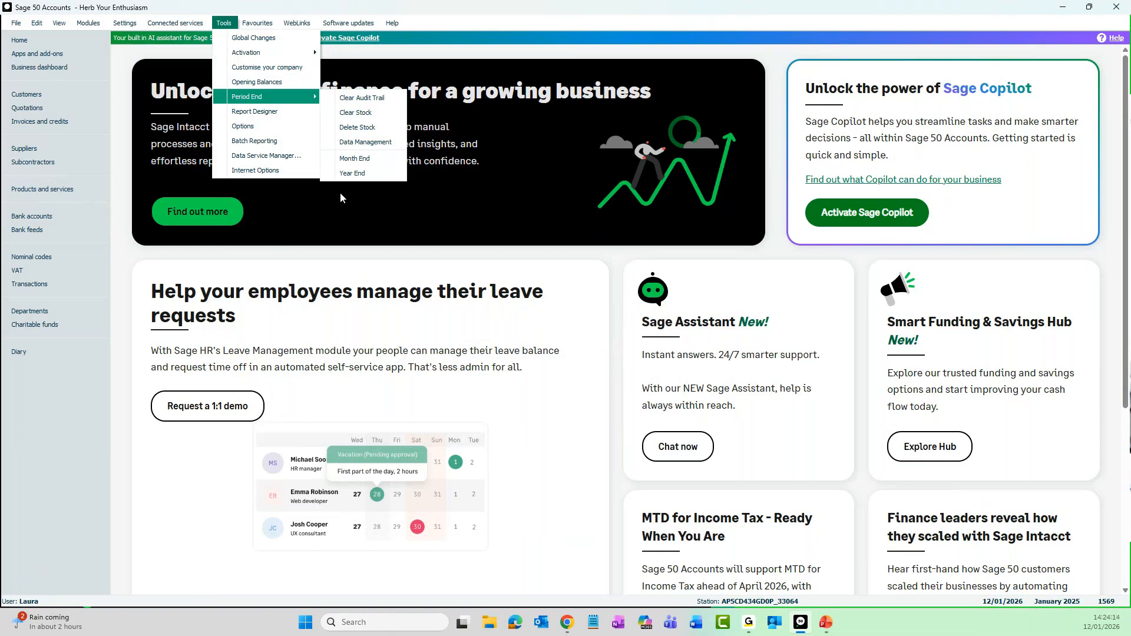
pyautogui.click(373, 172)
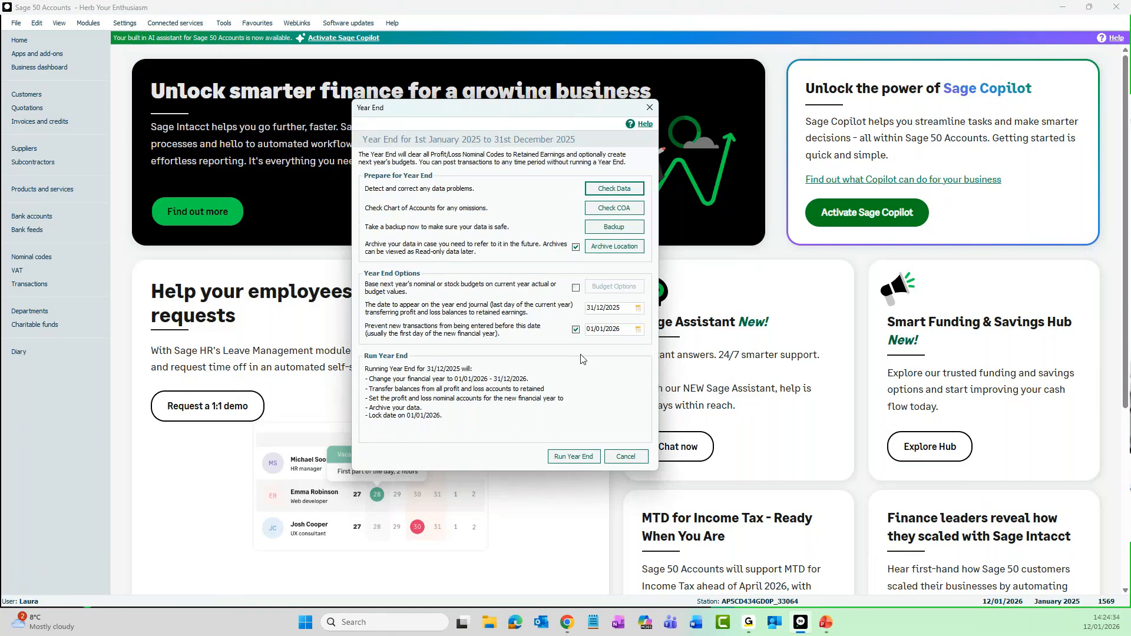
# Leave Year End without running it, log off this user and log on as manager with the account password
pyautogui.click(626, 457)
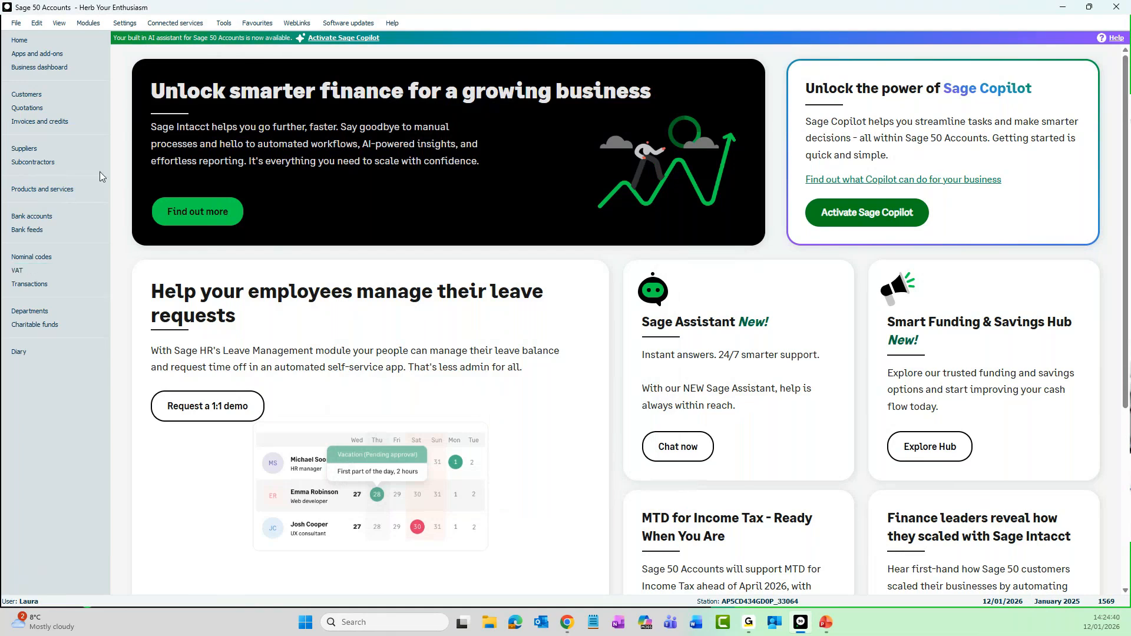
pyautogui.click(16, 22)
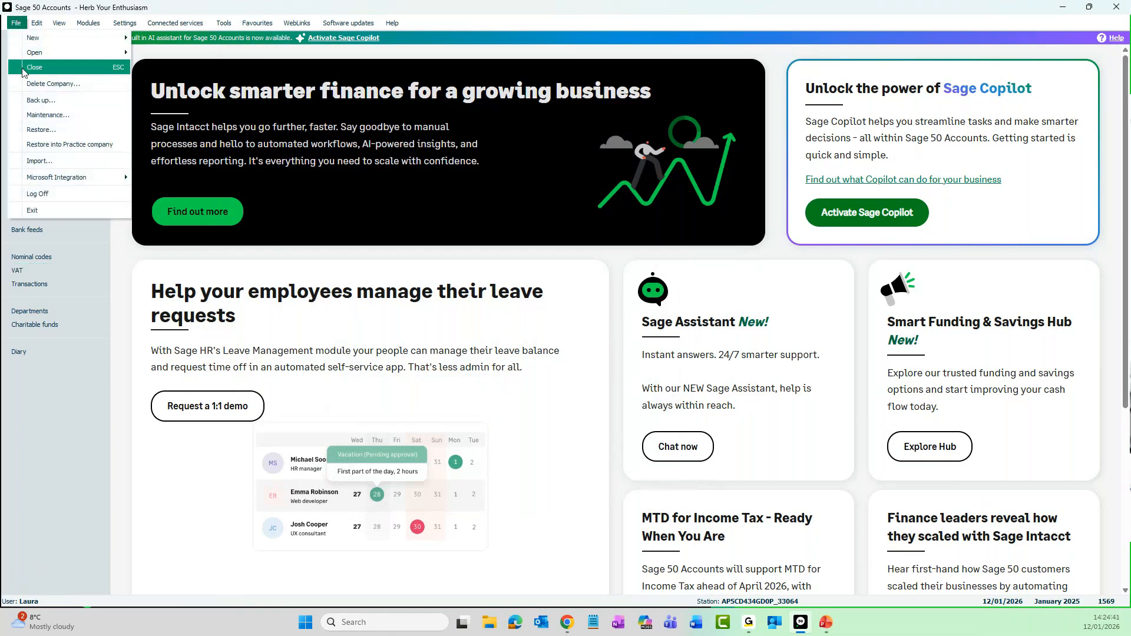
pyautogui.click(49, 194)
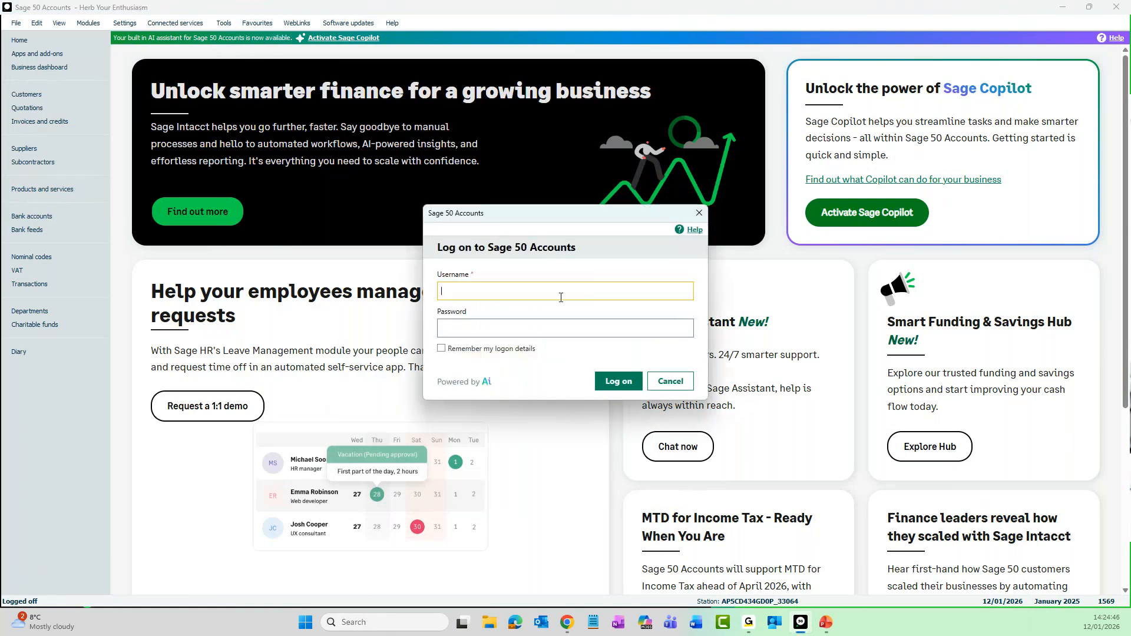
pyautogui.write('manager')
pyautogui.press('Tab')
pyautogui.write('•')
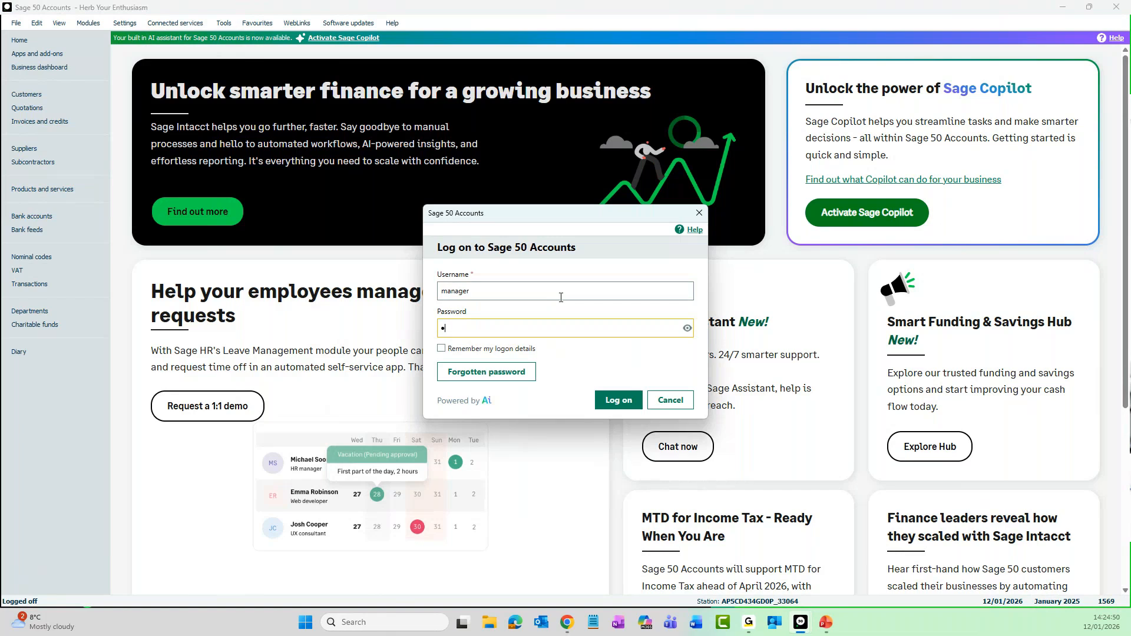
pyautogui.press('Return')
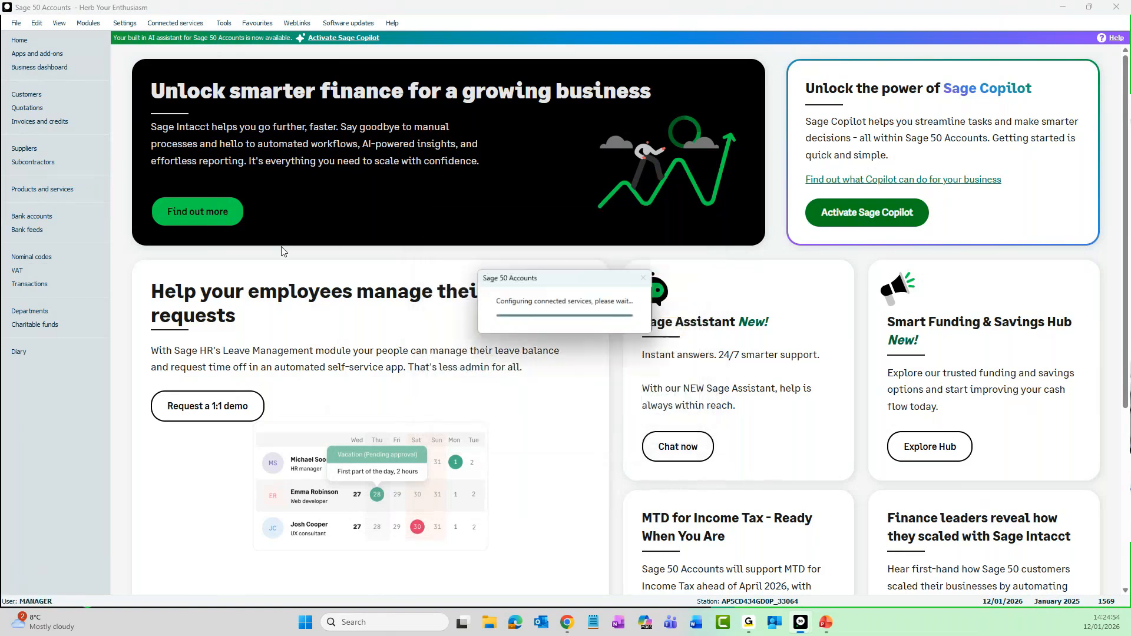
# Open the standard user's record for editing from the user list and go to its level of access
pyautogui.click(129, 25)
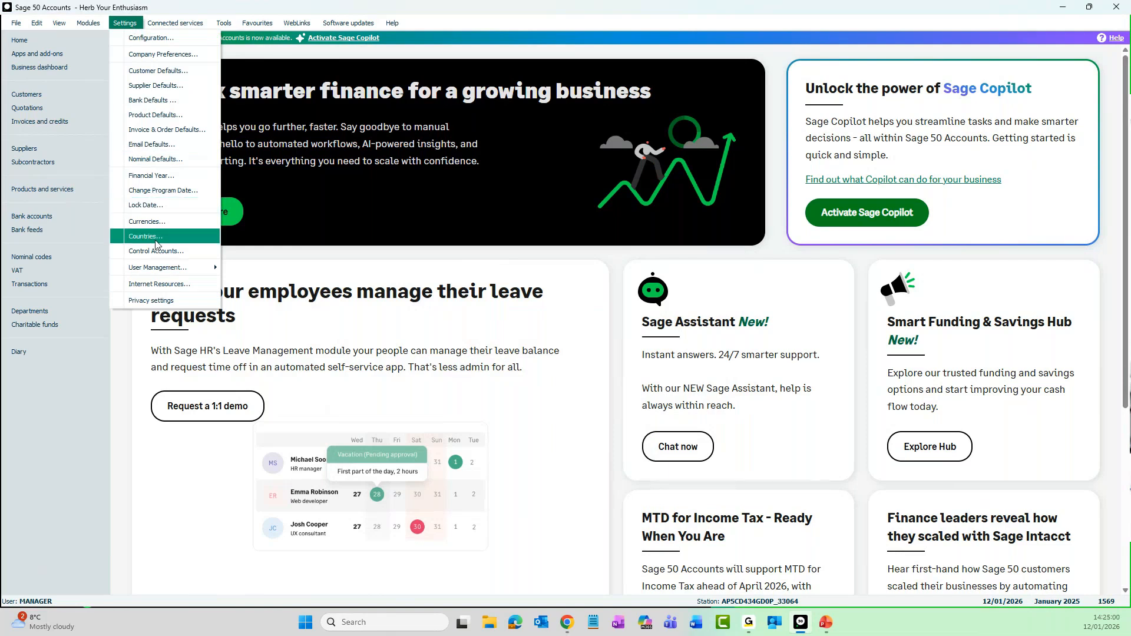
pyautogui.moveTo(159, 268)
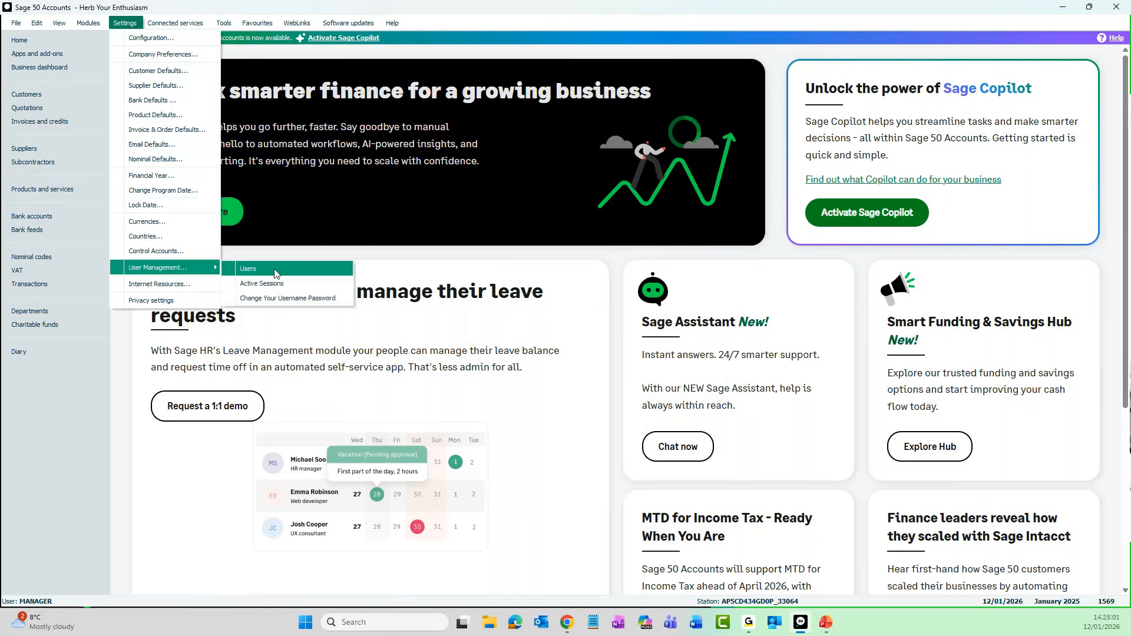
pyautogui.click(274, 270)
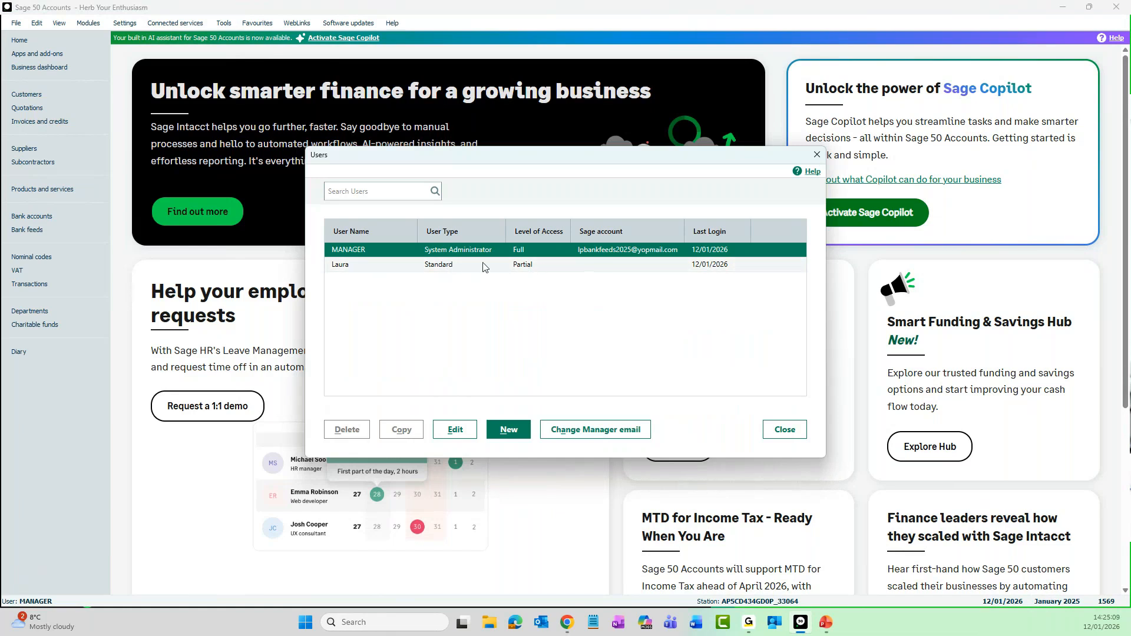
pyautogui.click(527, 269)
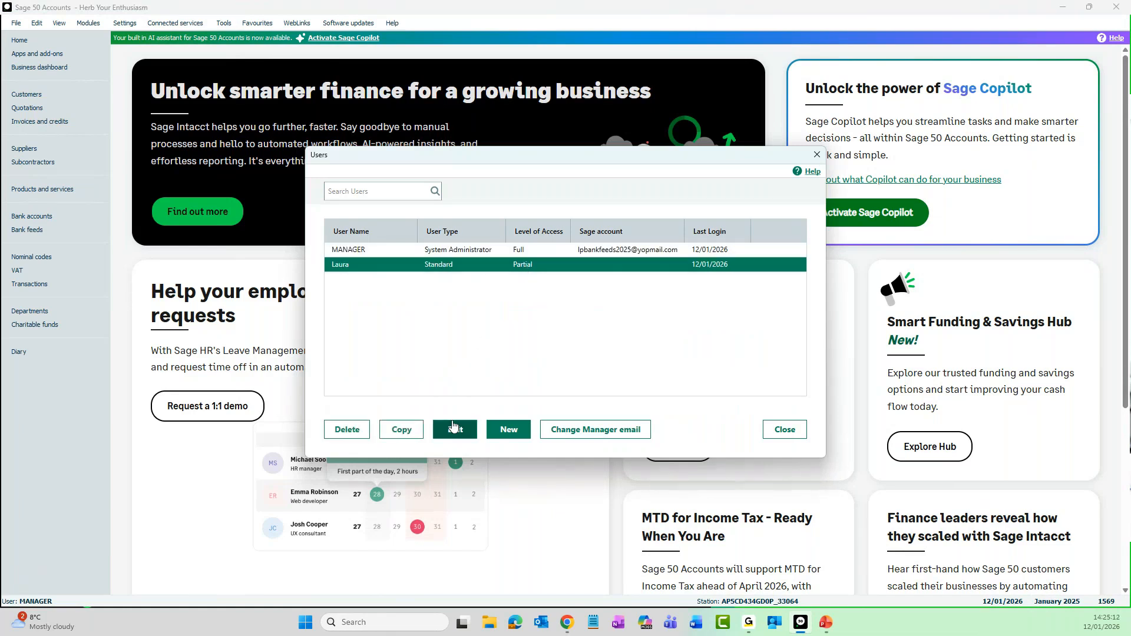
pyautogui.click(461, 436)
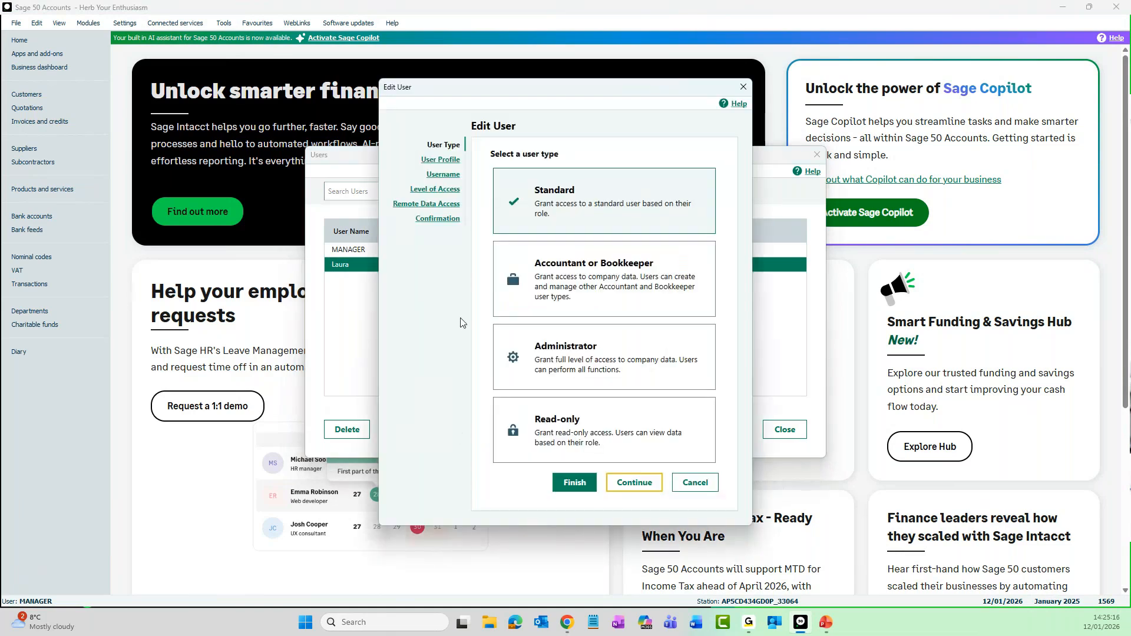
pyautogui.click(446, 194)
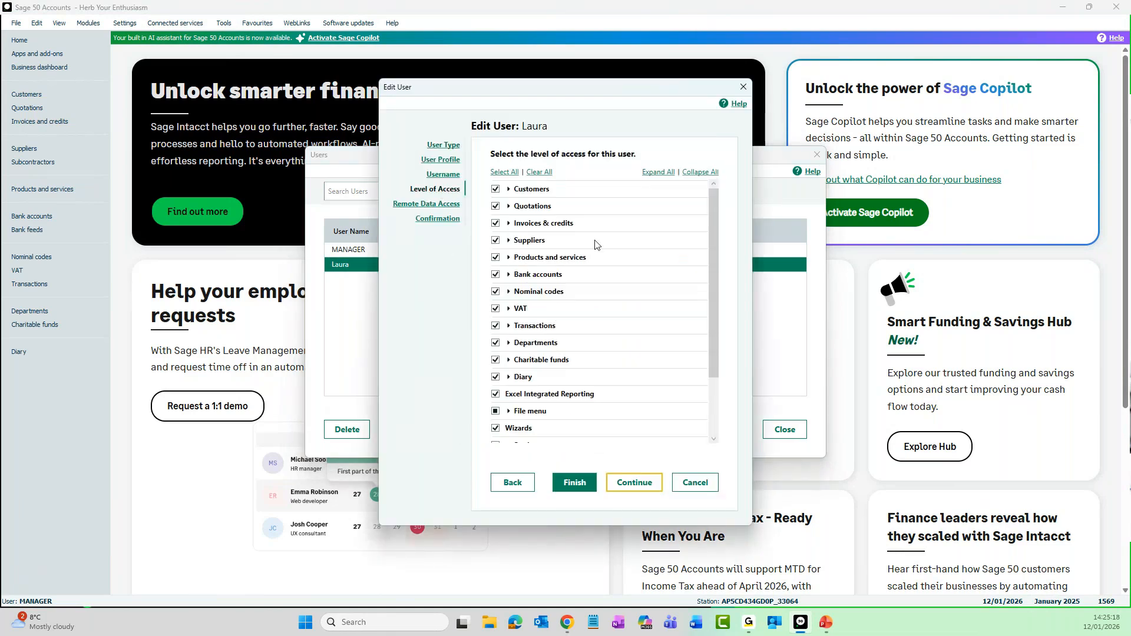
# Grant the user access to Archive company within the Period end permissions of the Tools menu
pyautogui.scroll(-1, 600, 248)
pyautogui.scroll(-1, 600, 248)
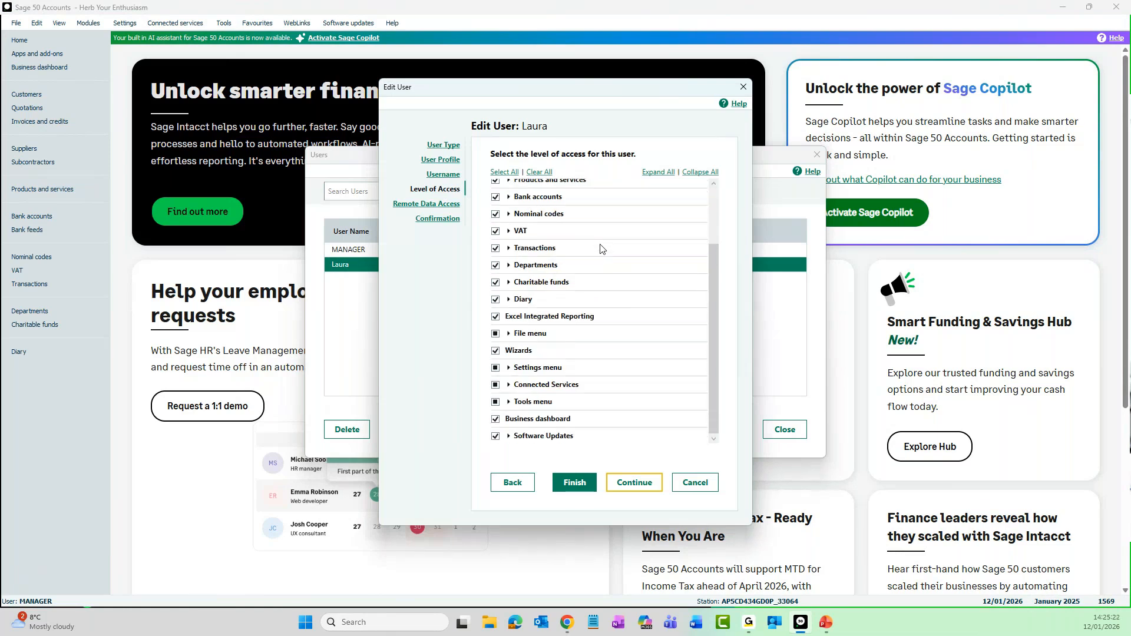
pyautogui.click(508, 401)
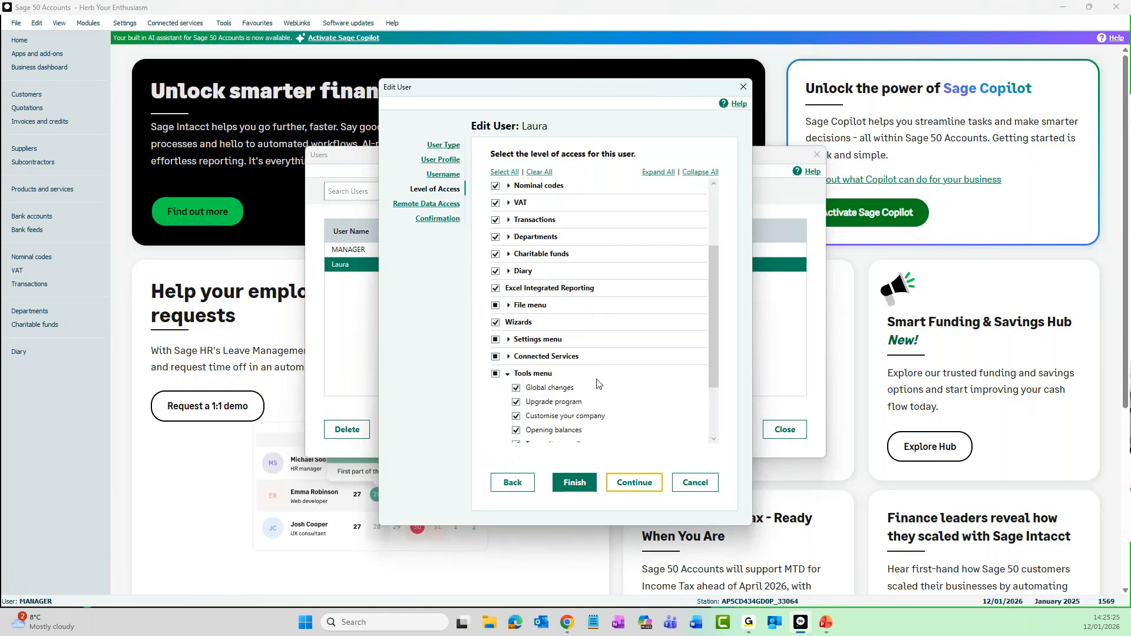
pyautogui.scroll(-1, 635, 377)
pyautogui.click(530, 431)
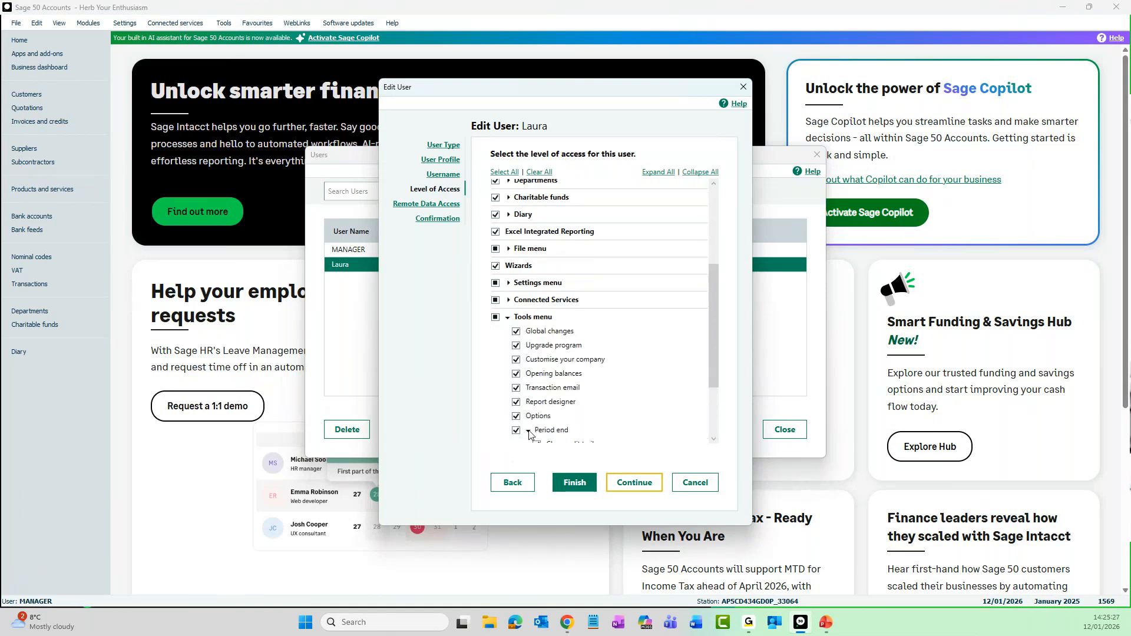
pyautogui.scroll(-2, 616, 407)
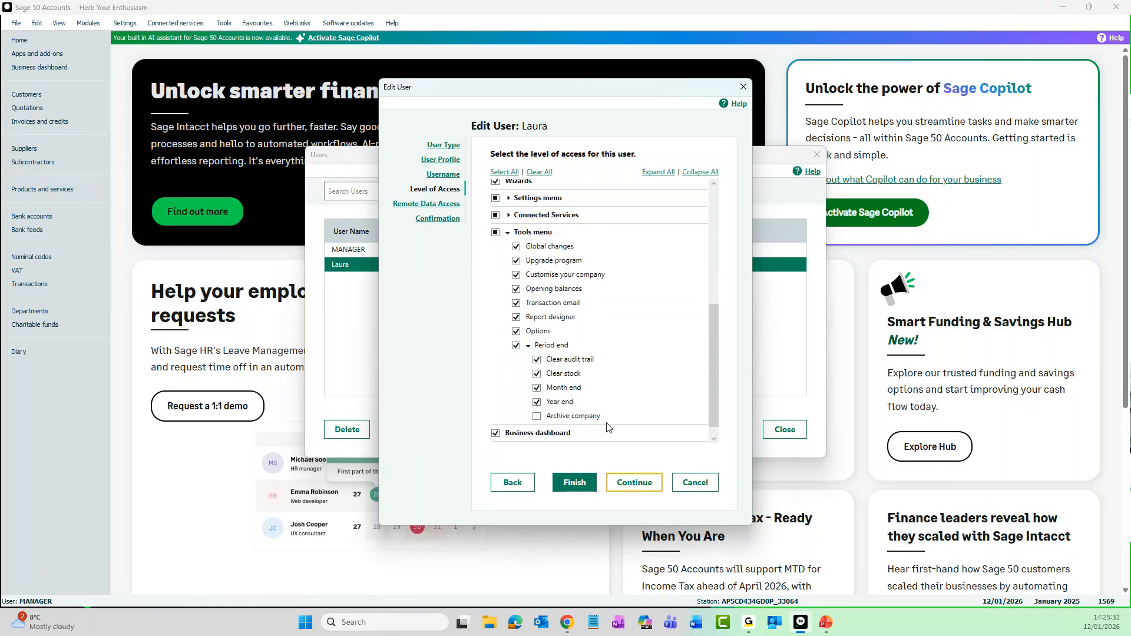
pyautogui.click(537, 416)
# Grant the user access to Open company archive in the File menu permissions, then save the user and close the user list
pyautogui.scroll(2, 592, 363)
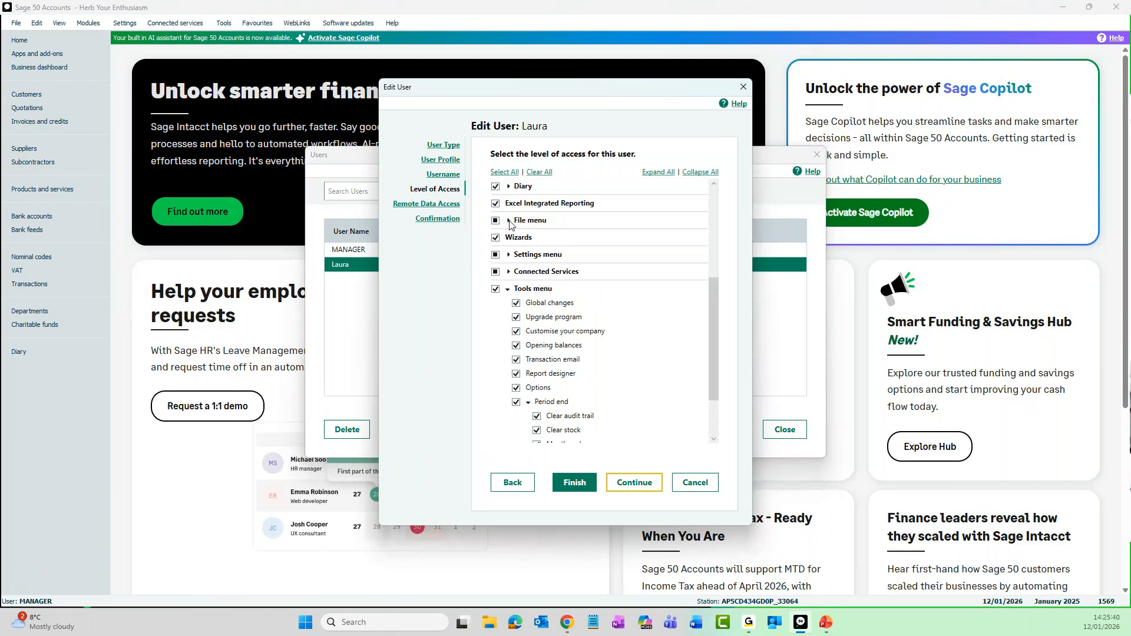
pyautogui.click(508, 221)
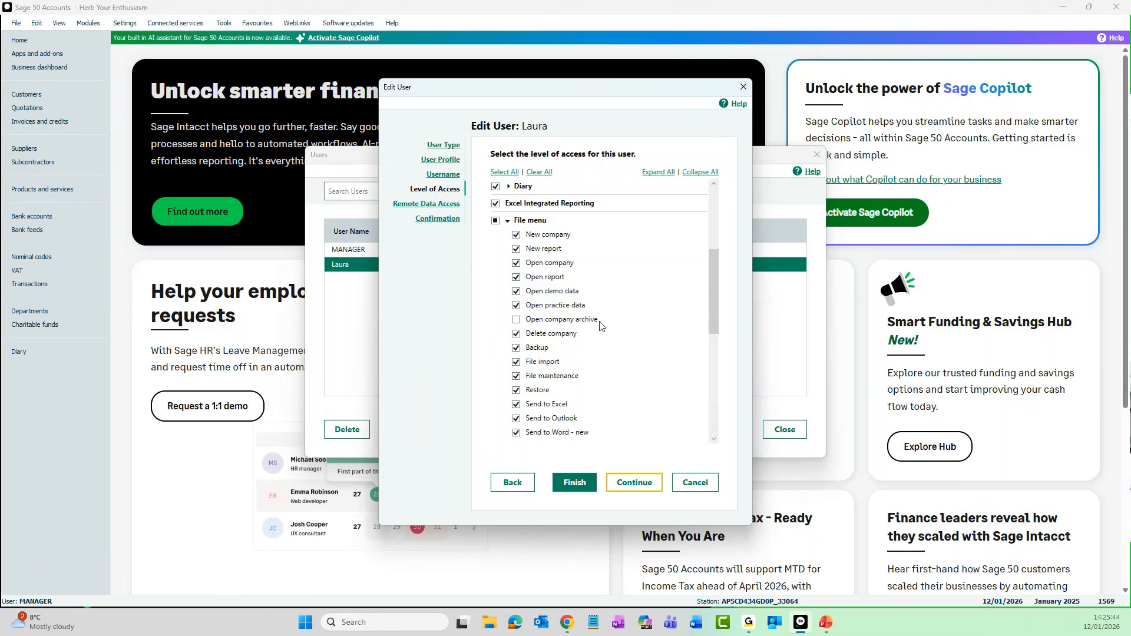
pyautogui.click(516, 320)
pyautogui.click(575, 483)
pyautogui.click(639, 487)
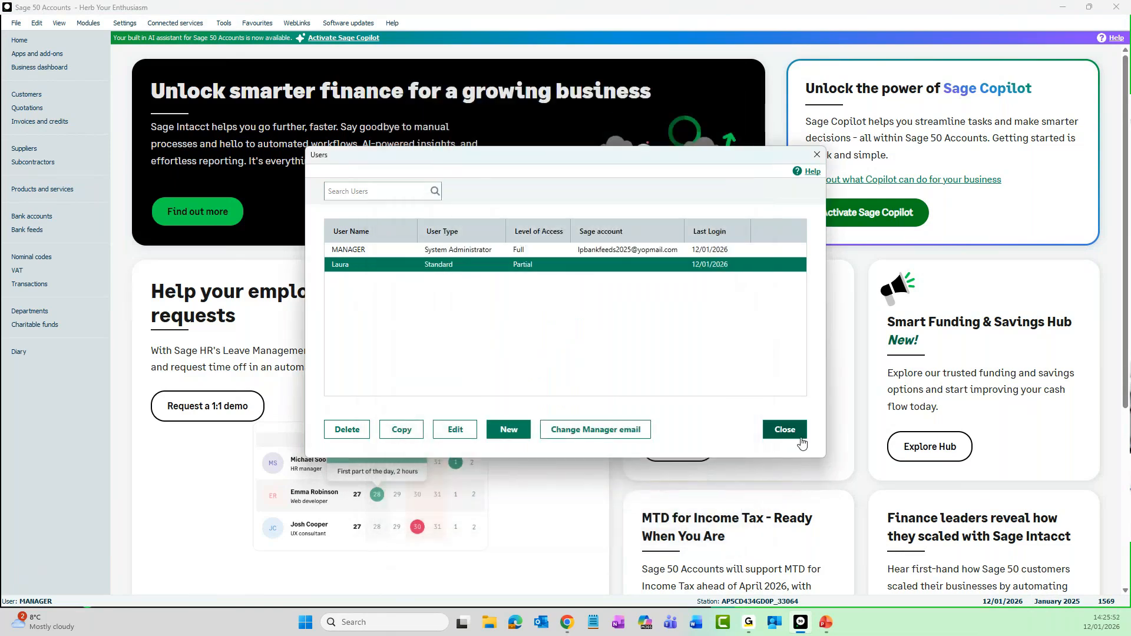
pyautogui.click(795, 436)
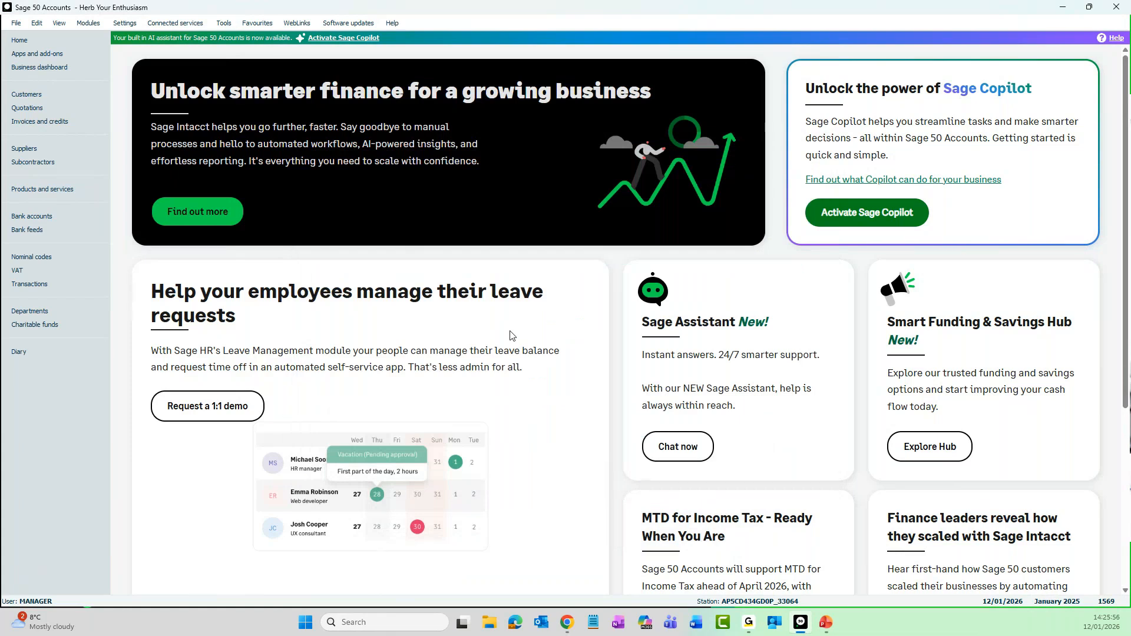
# Log off the manager account and log on again with the standard user's username
pyautogui.click(15, 25)
pyautogui.click(38, 209)
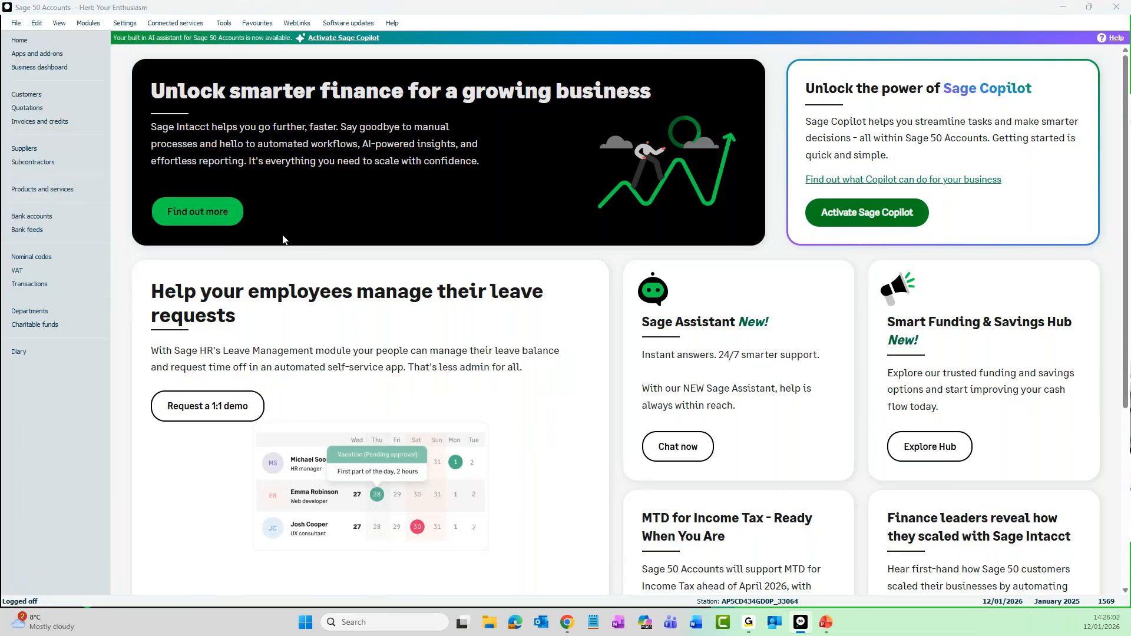
pyautogui.write('Laura')
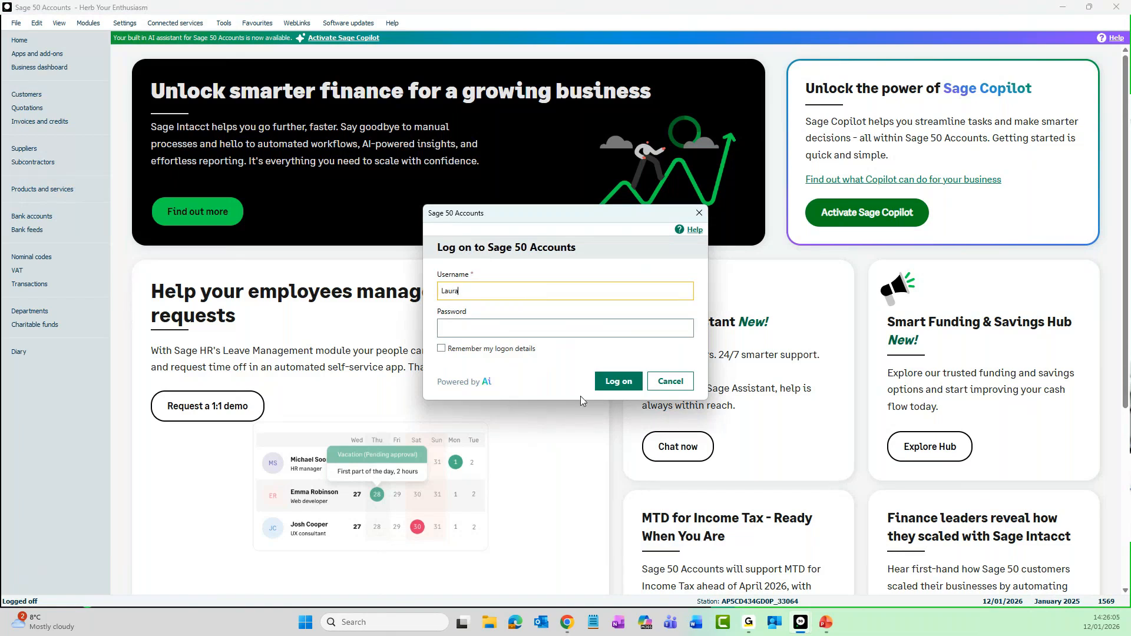
pyautogui.click(619, 382)
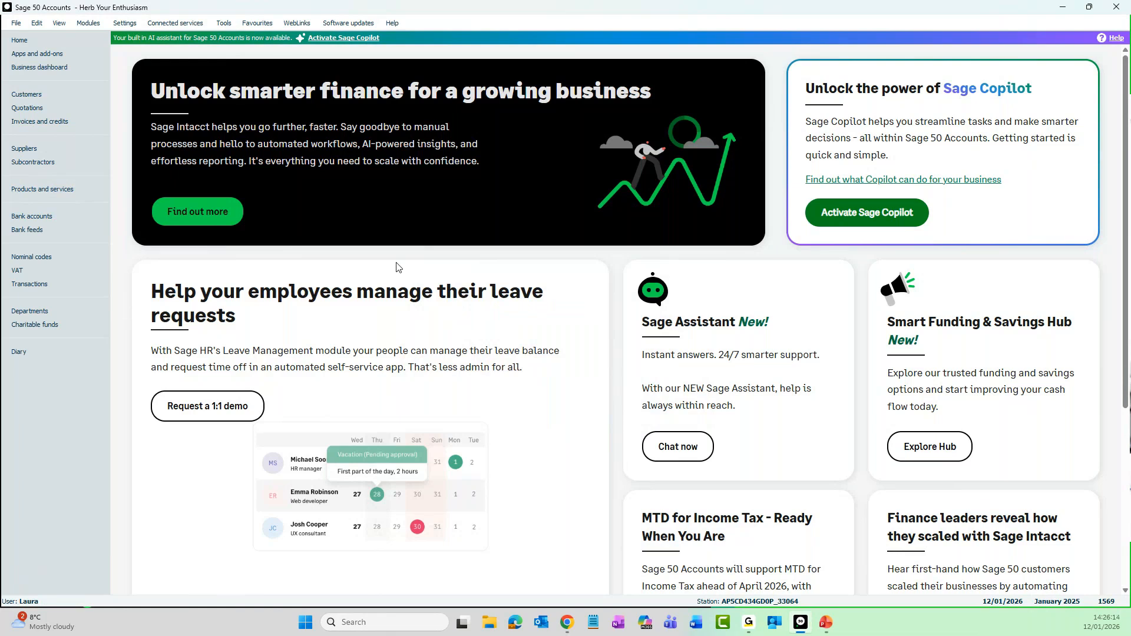
# Check this user's options for opening a company archive and for archiving the company at period end
pyautogui.click(16, 23)
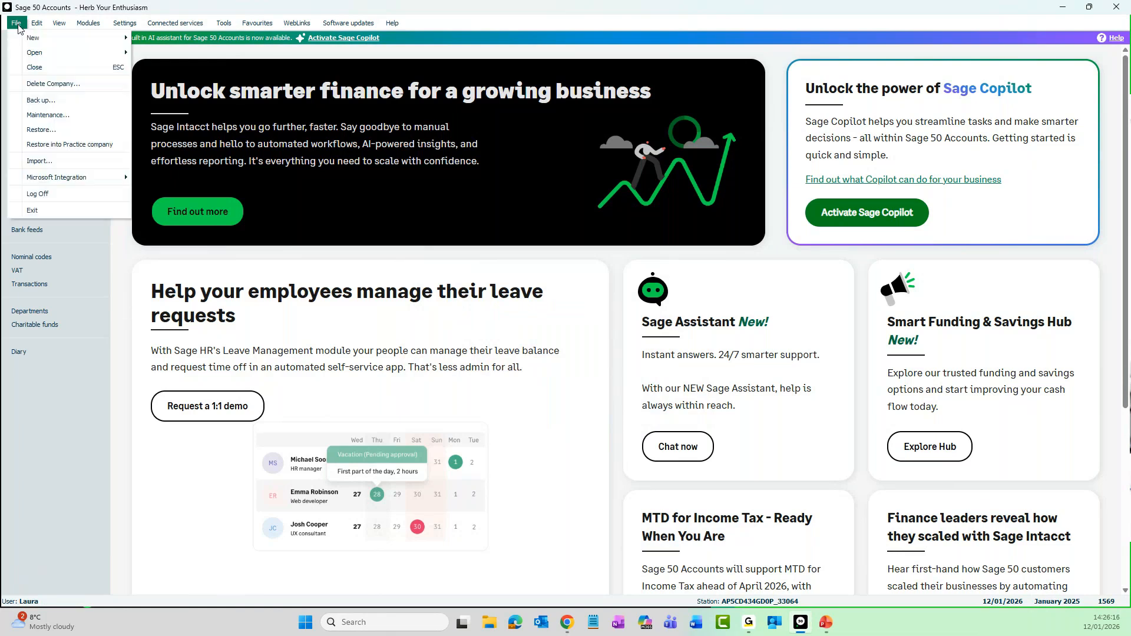
pyautogui.moveTo(27, 57)
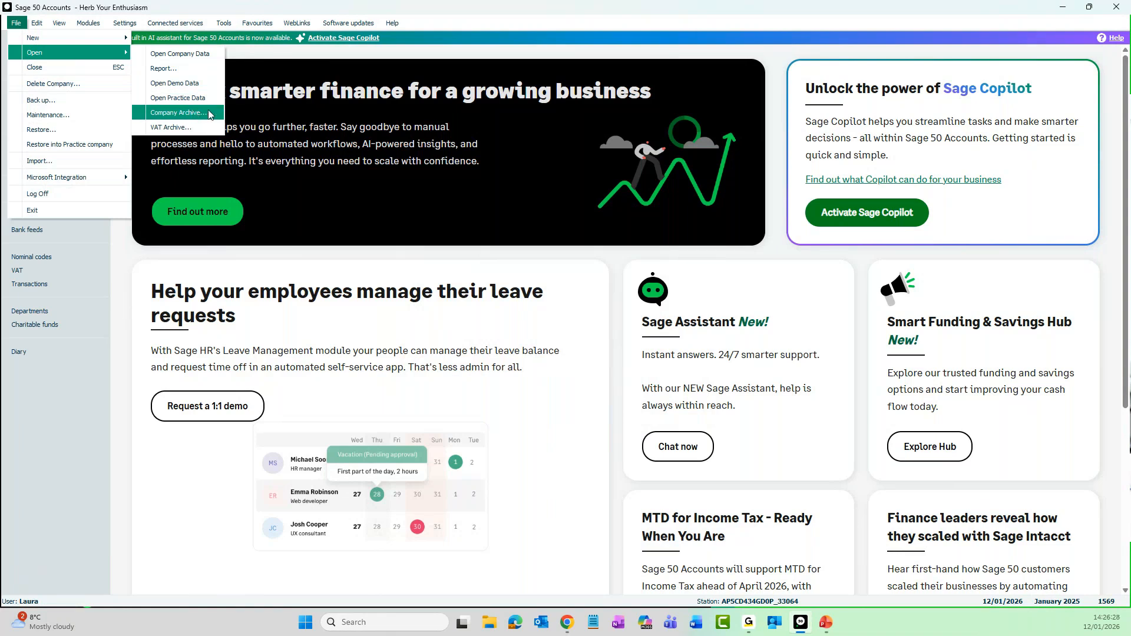
pyautogui.moveTo(227, 27)
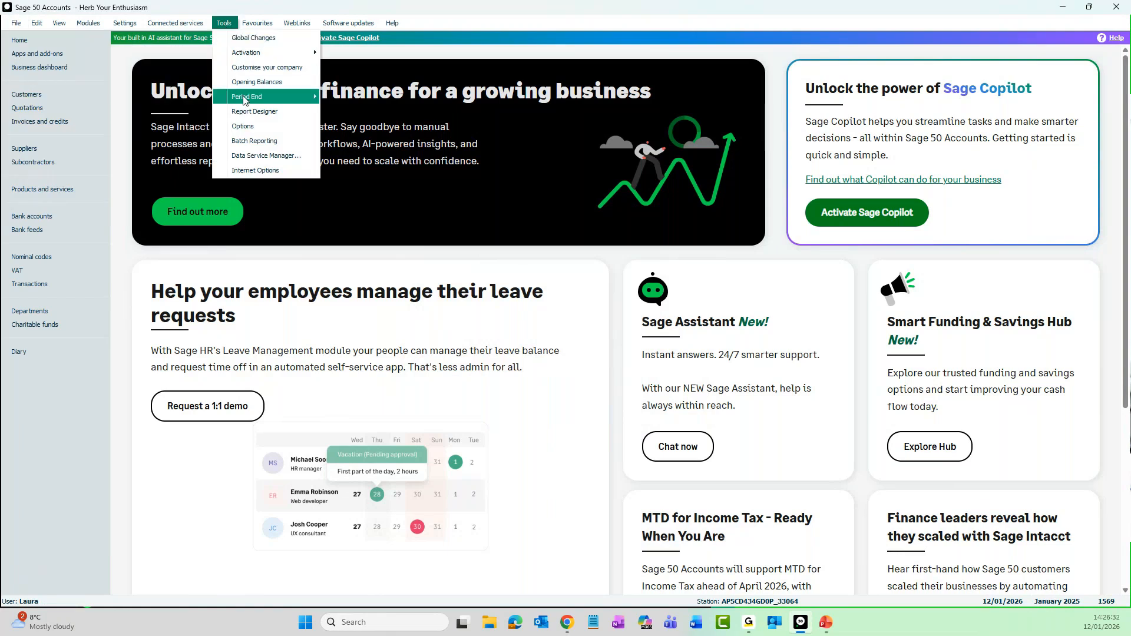
pyautogui.moveTo(306, 97)
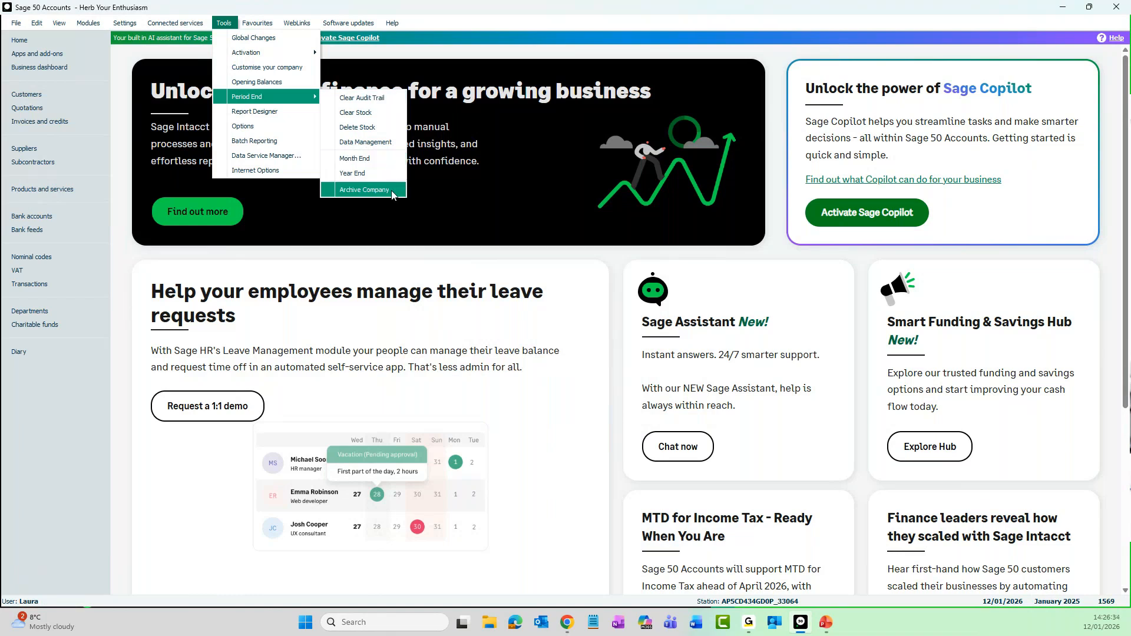